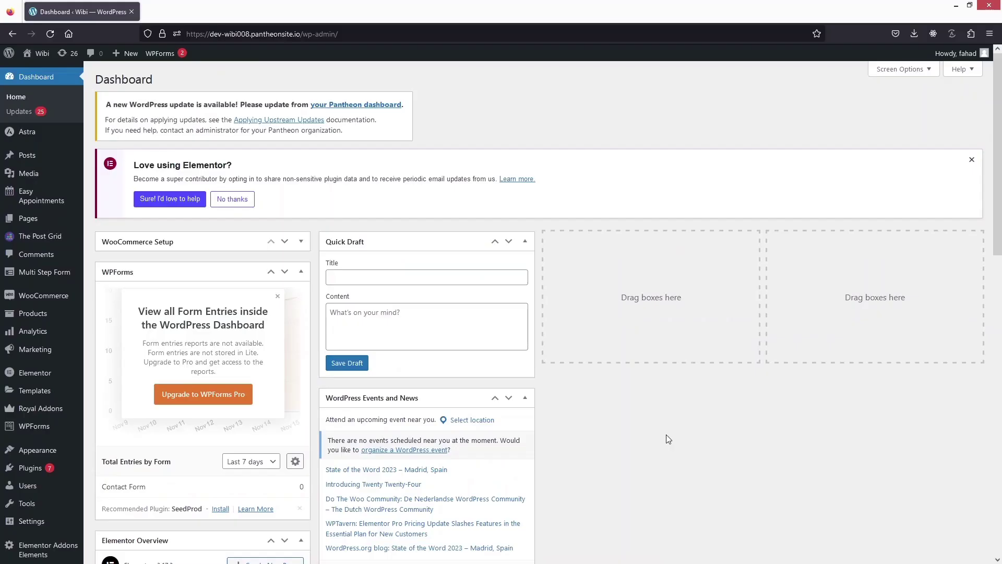
- Open the site's menu management page and look over the existing menu structure
mouse_move(71, 331)
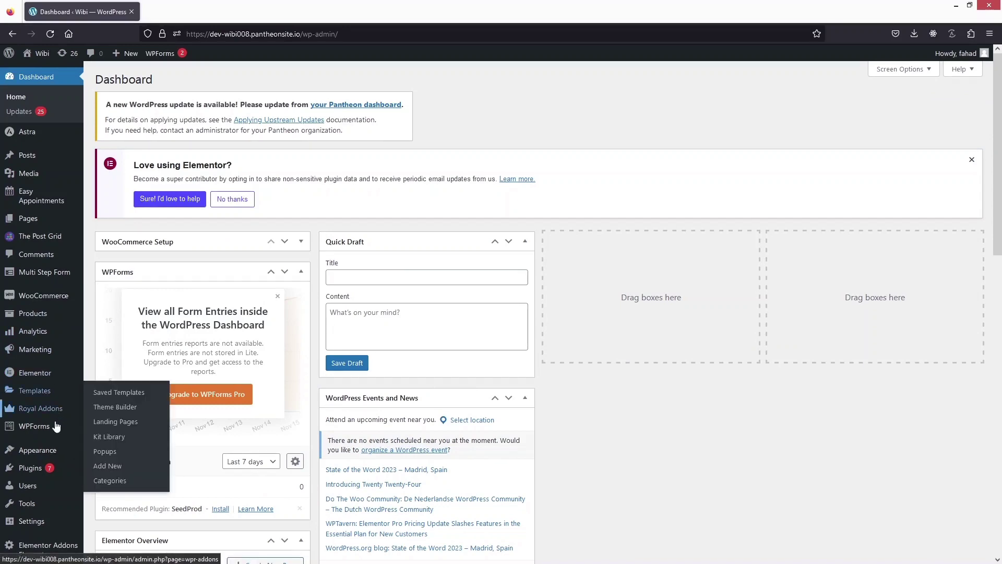
mouse_move(54, 460)
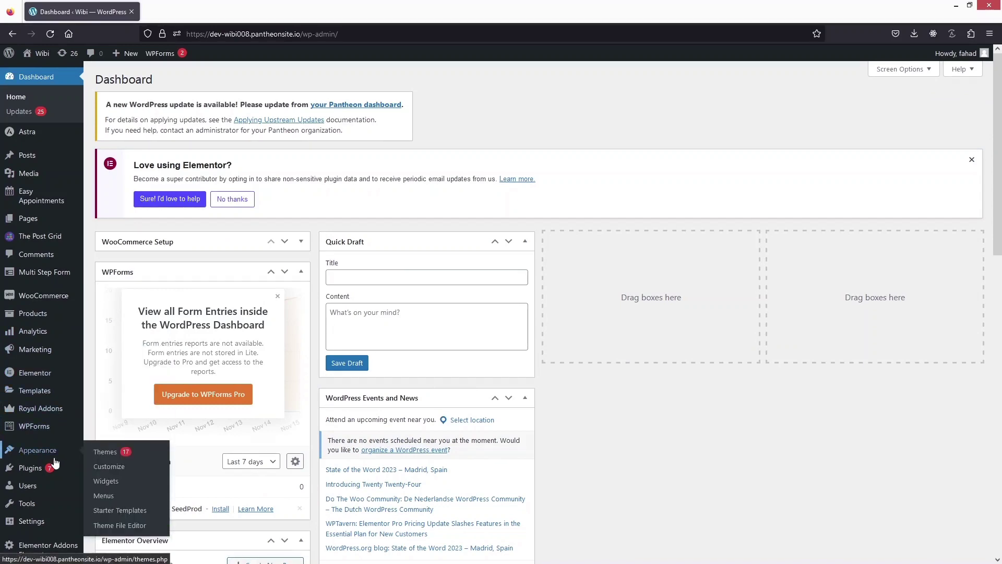
click(103, 495)
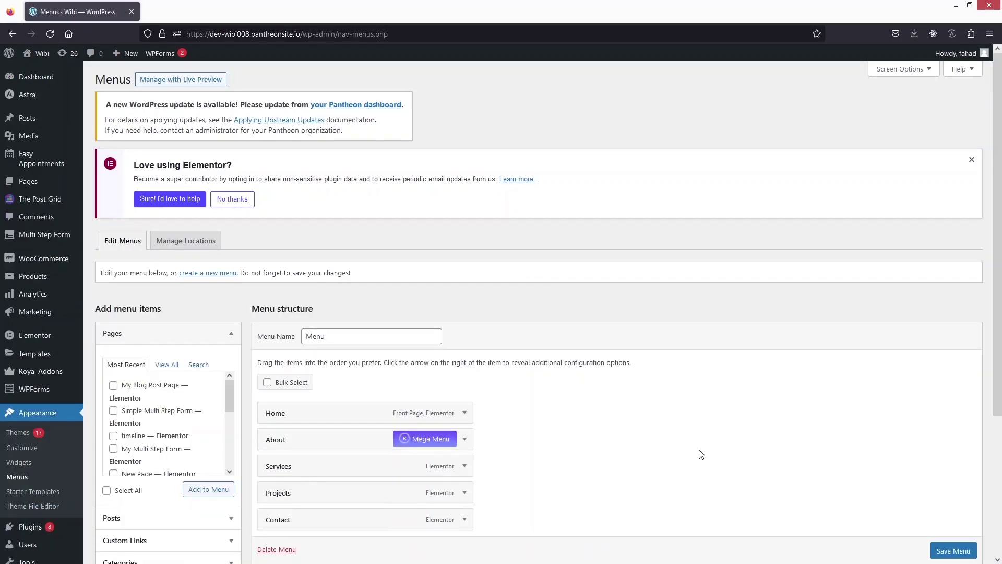
scroll(739, 443, down, 4)
scroll(816, 336, up, 2)
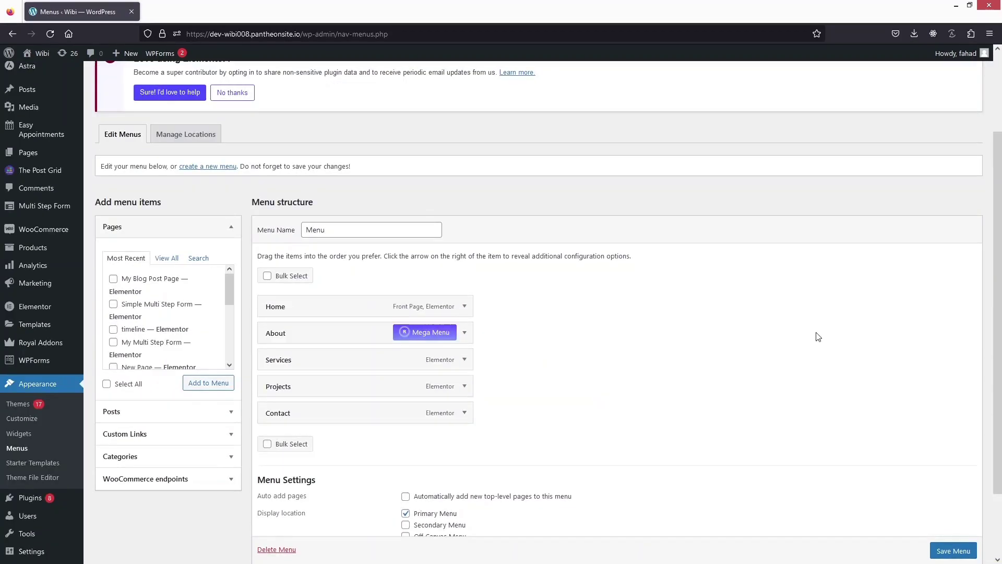
- Create a new menu named Second Menu and assign it to the Primary Menu display location
click(208, 167)
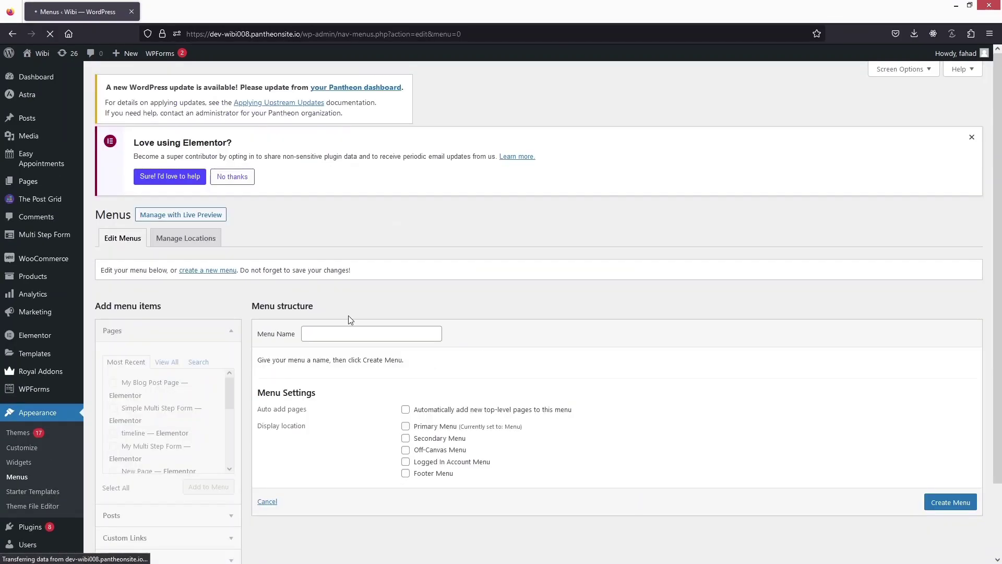
scroll(350, 320, down, 2)
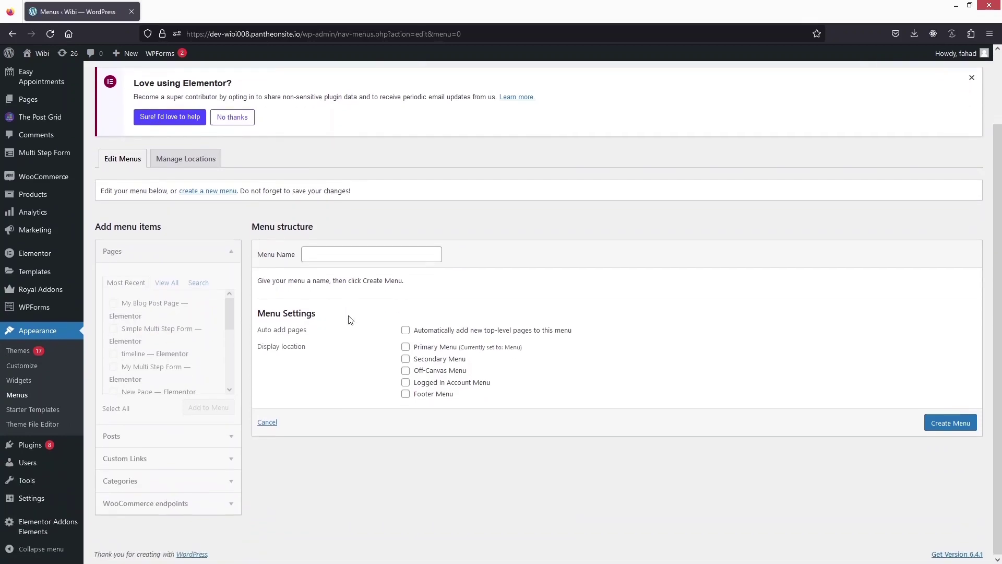
click(405, 347)
click(348, 255)
text(Second Menu)
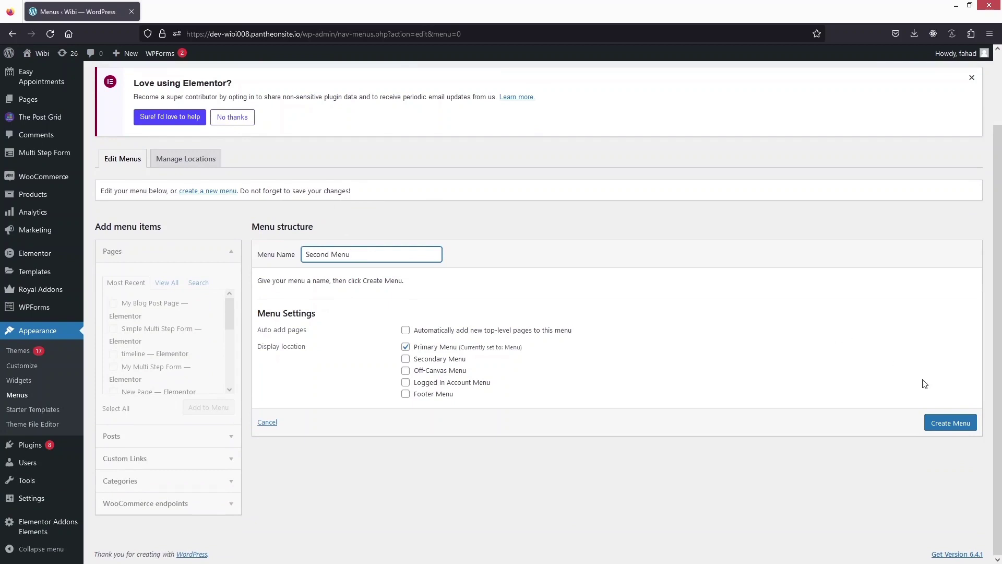
click(948, 425)
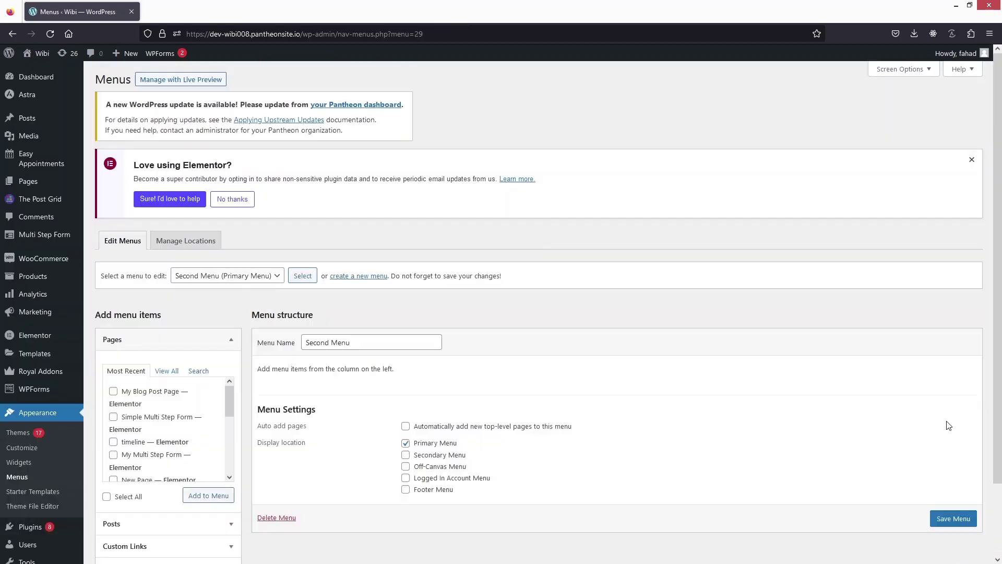
- Add a custom link to Second Menu with the URL #home and the link text Home
scroll(428, 347, down, 3)
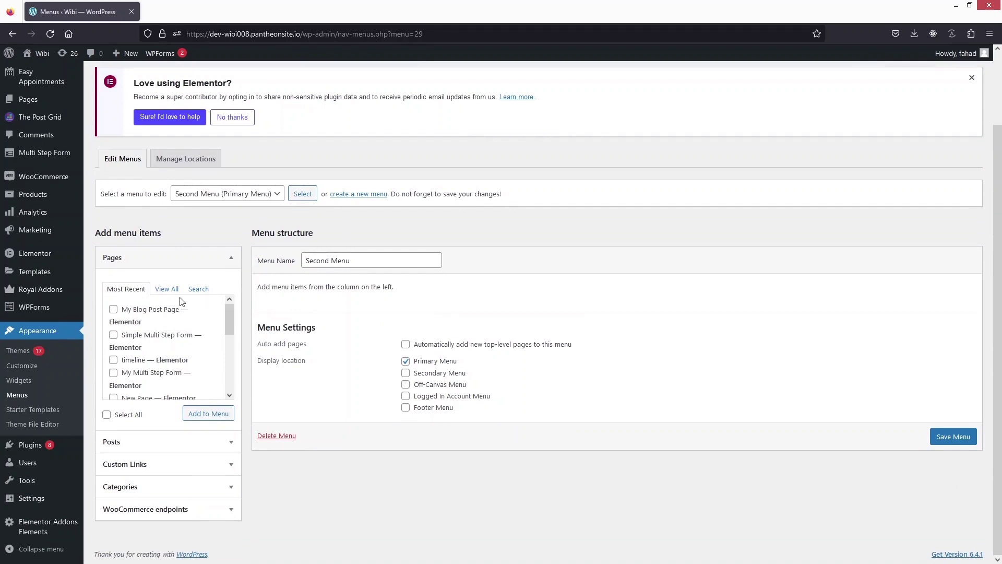
drag(230, 313, 227, 372)
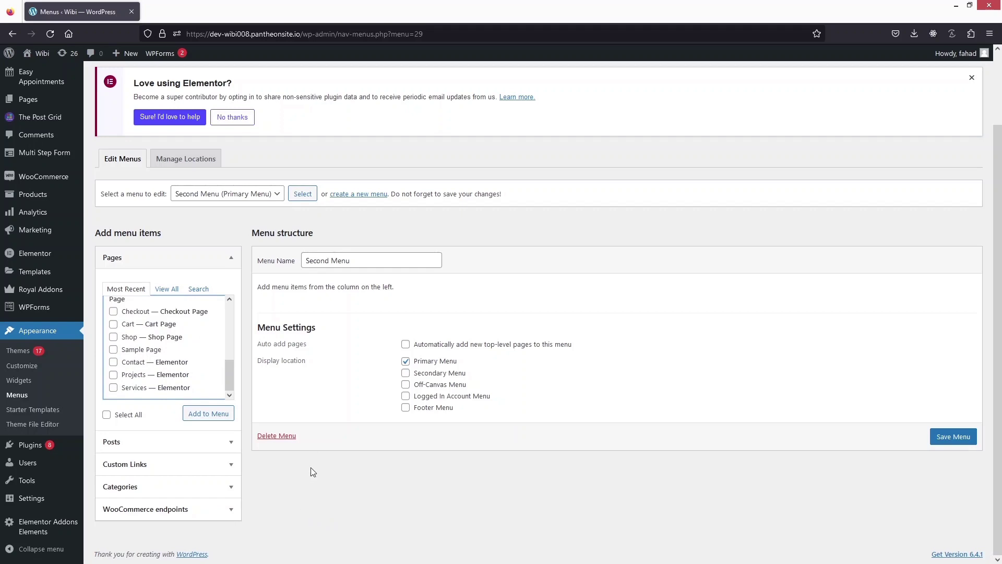
click(226, 469)
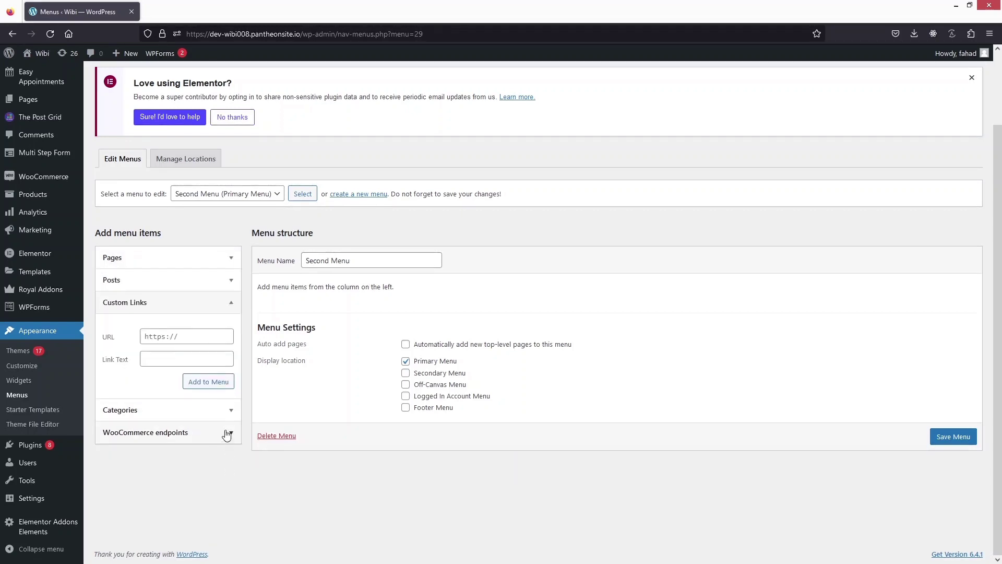
click(182, 336)
text(#home)
click(191, 359)
text(Home)
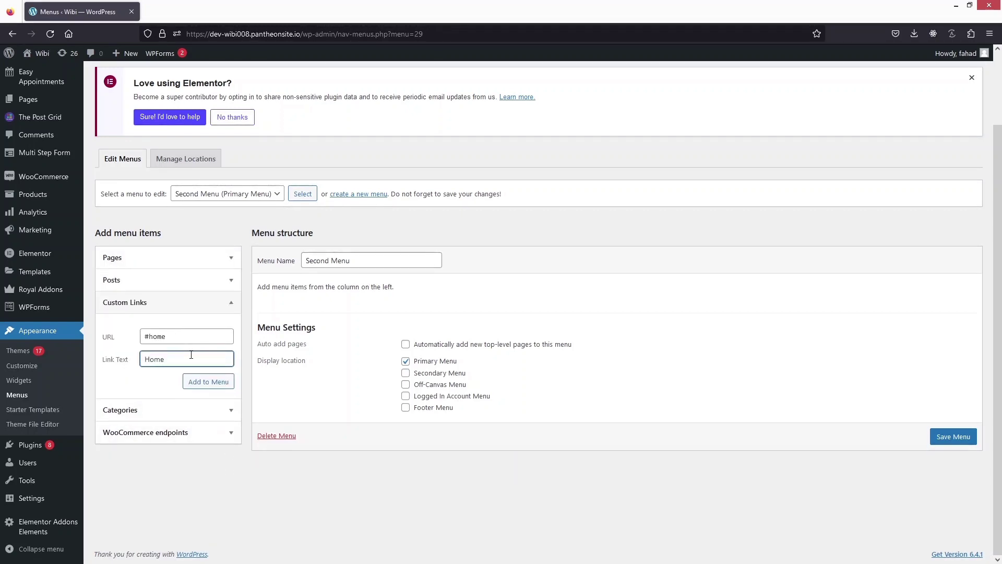
click(200, 381)
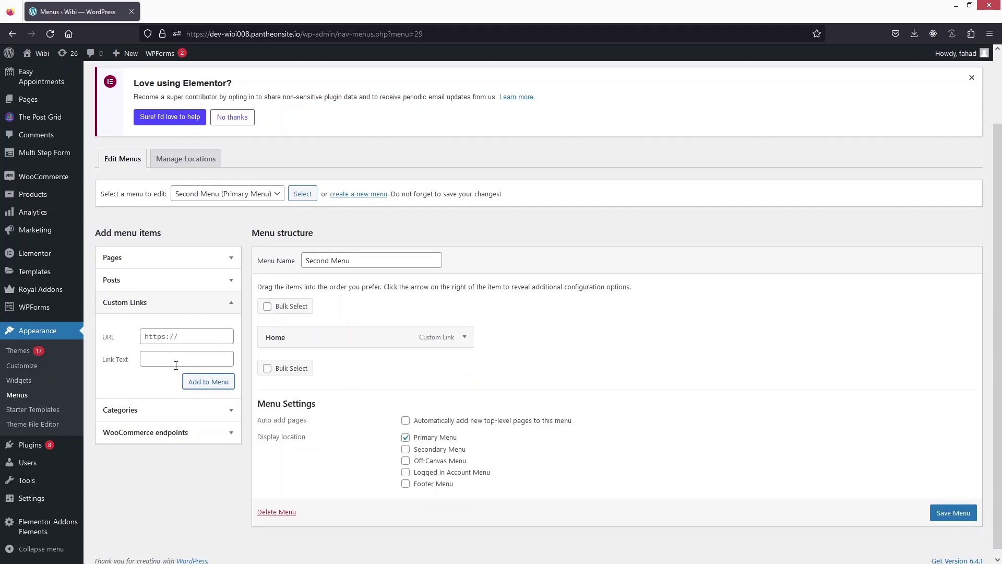
- Add a custom link to the menu with the link text Portfolio and the URL #portfolio
click(175, 364)
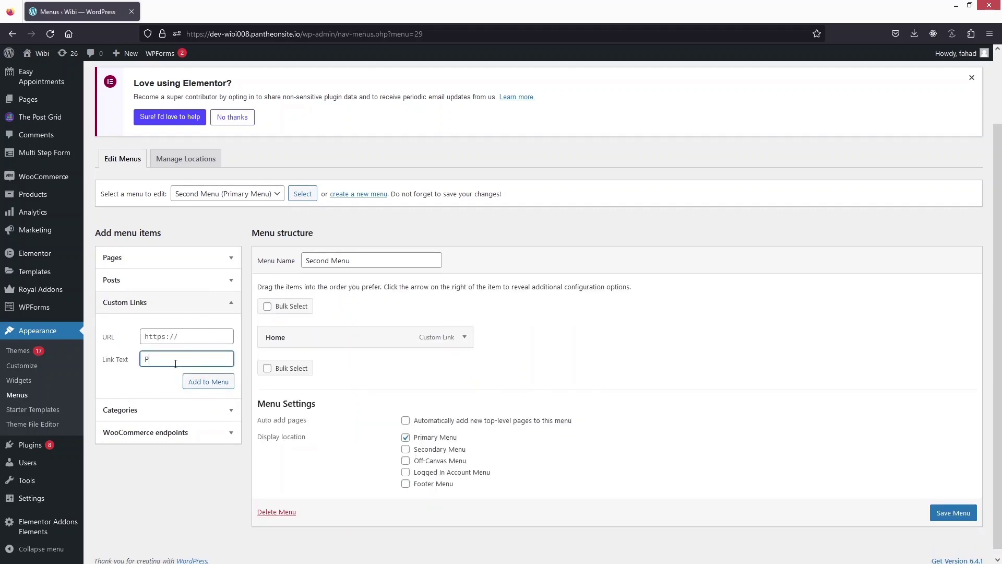
text(Portfolio)
click(198, 336)
text(#po)
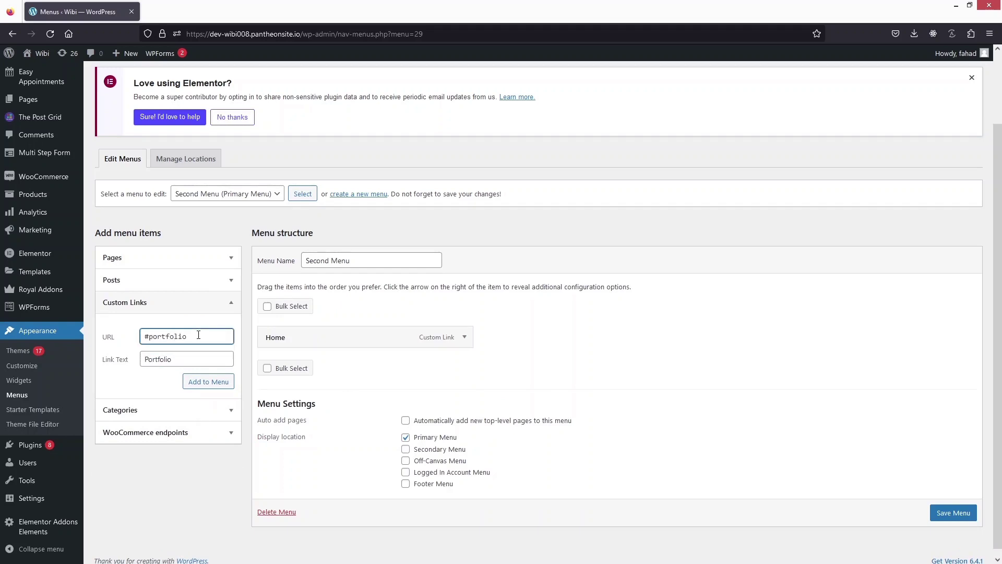
click(230, 381)
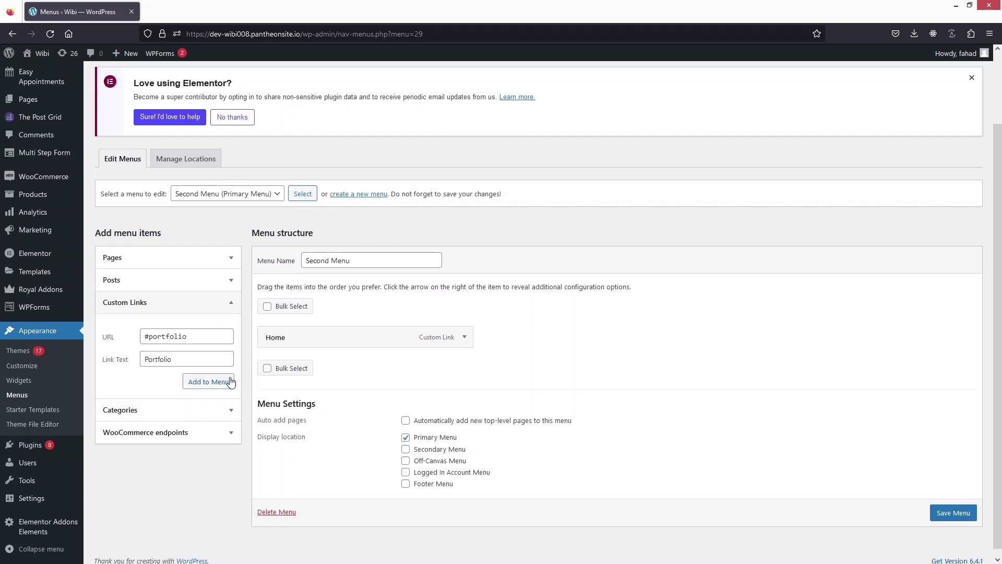
- Add a custom link to the menu with the URL #about and the link text About
click(177, 339)
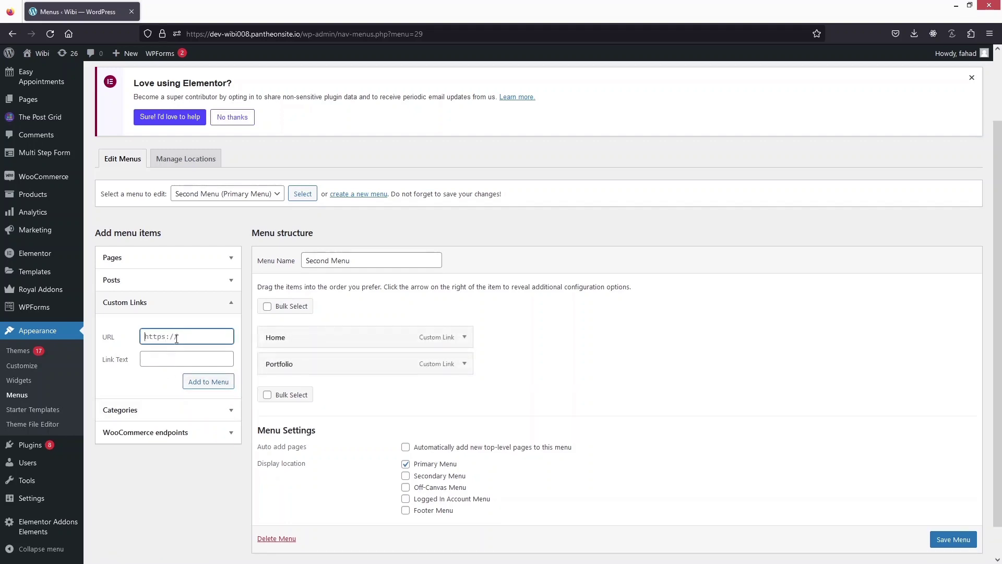
text(#about)
click(162, 359)
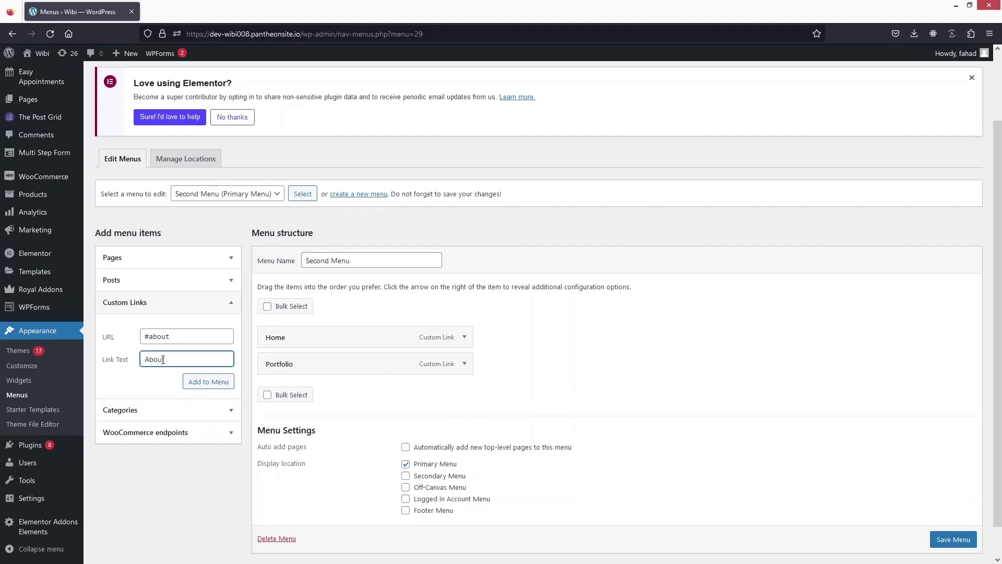
text(About)
click(205, 381)
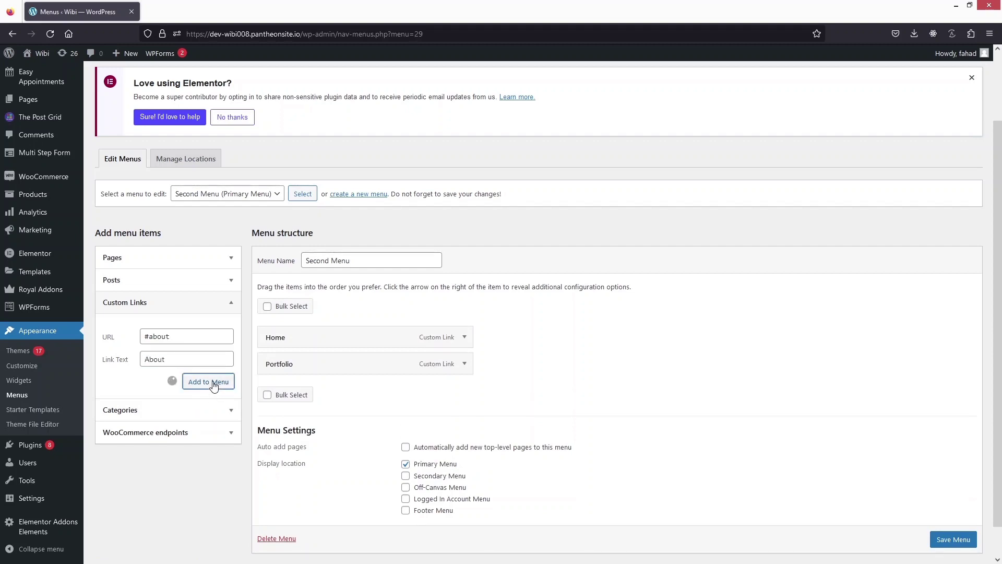
- Add a custom link to the menu with the URL #contact and the link text Contact
click(171, 340)
text(#contact)
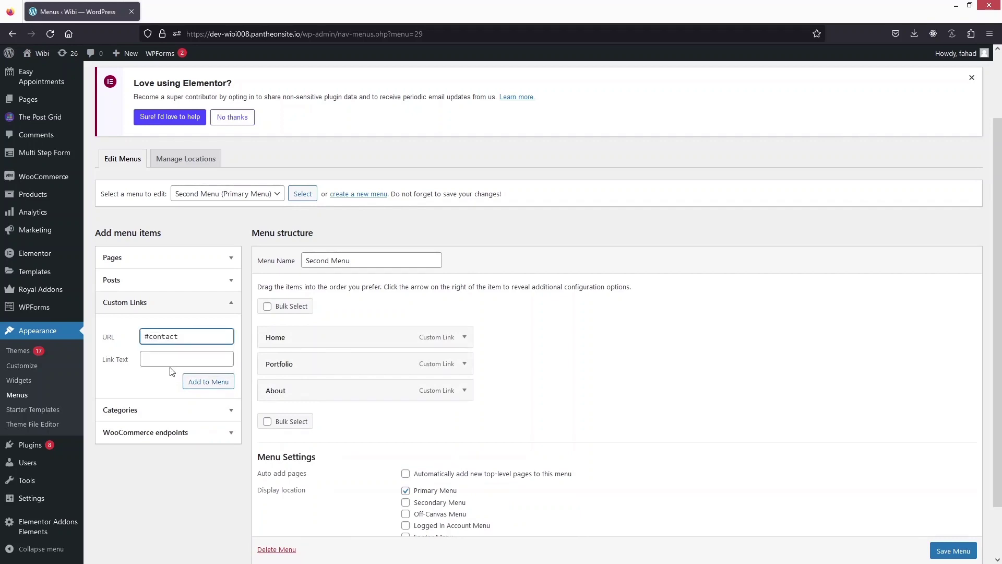
click(170, 358)
text(Contact)
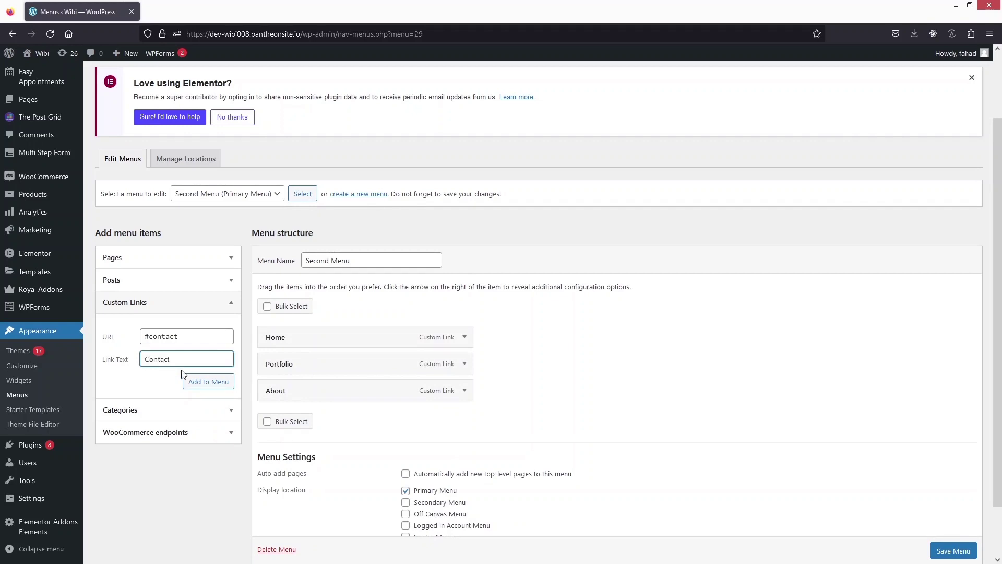
click(197, 387)
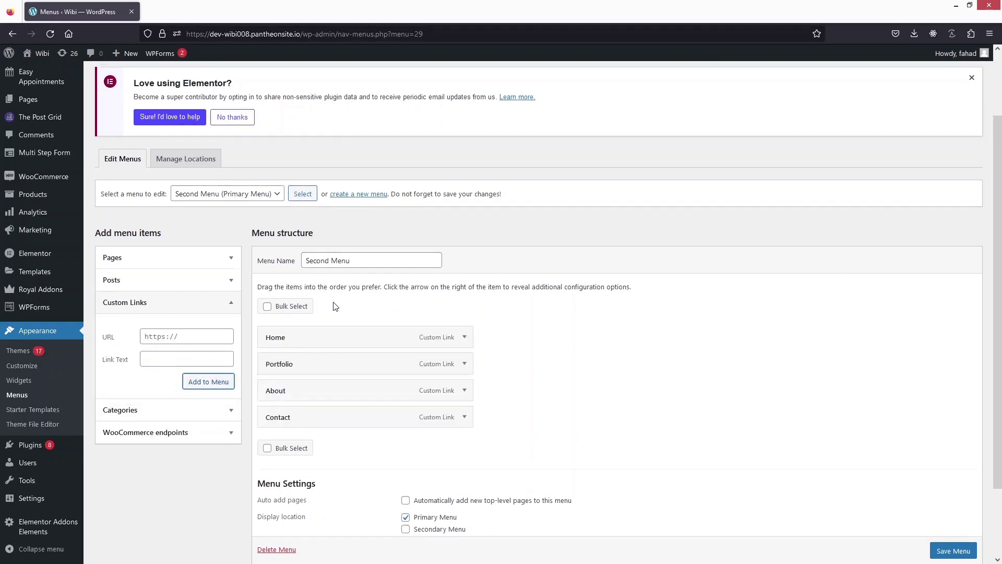
- Save Second Menu with its four custom links
scroll(335, 306, down, 2)
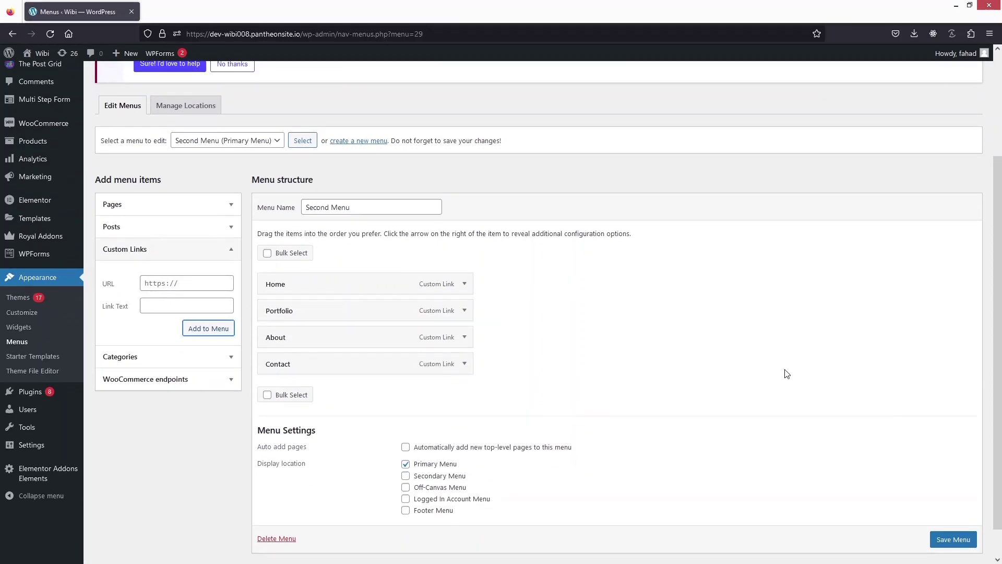
click(937, 541)
scroll(937, 542, down, 1)
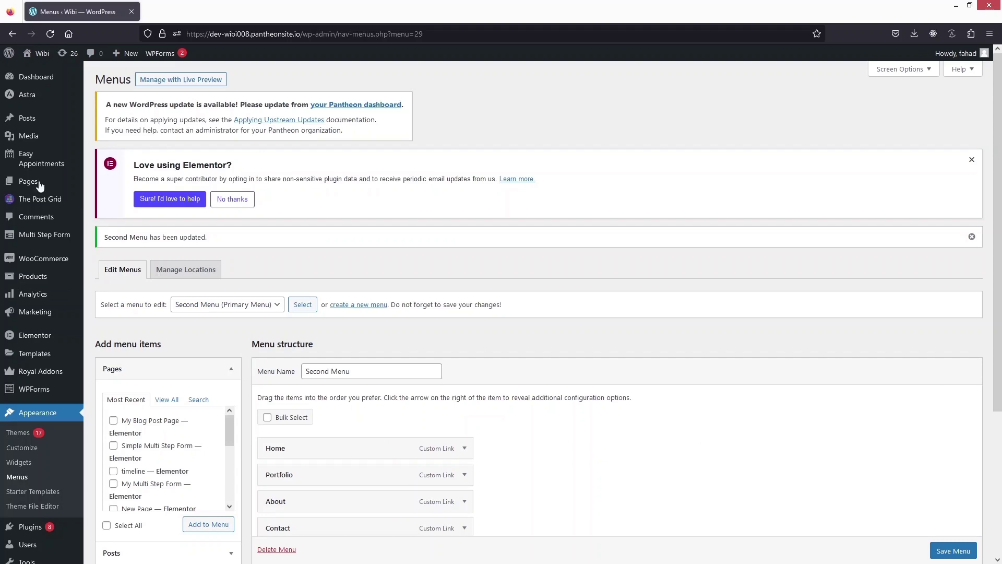
- Create a new page titled DEMO and open it for editing in Elementor
mouse_move(15, 187)
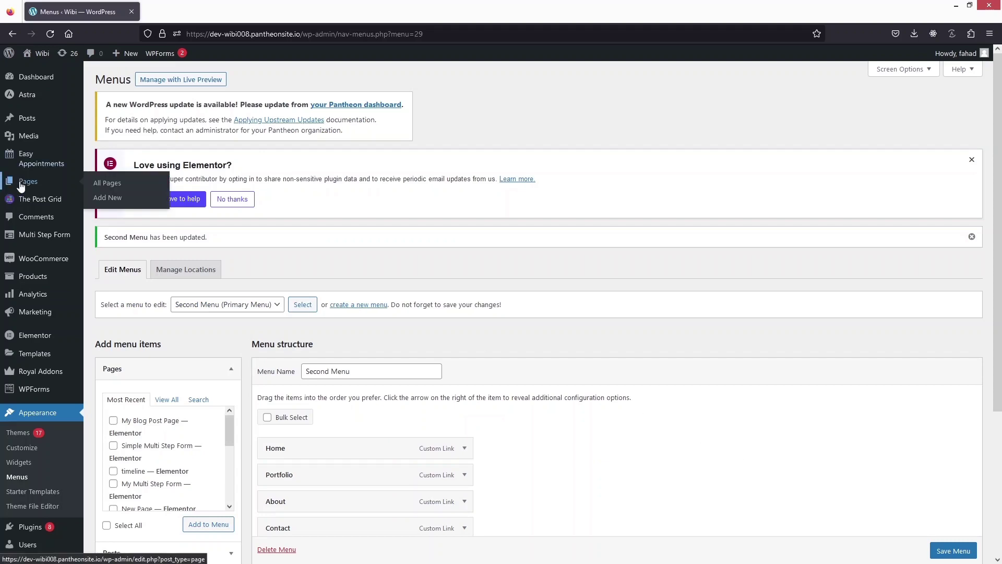
click(114, 205)
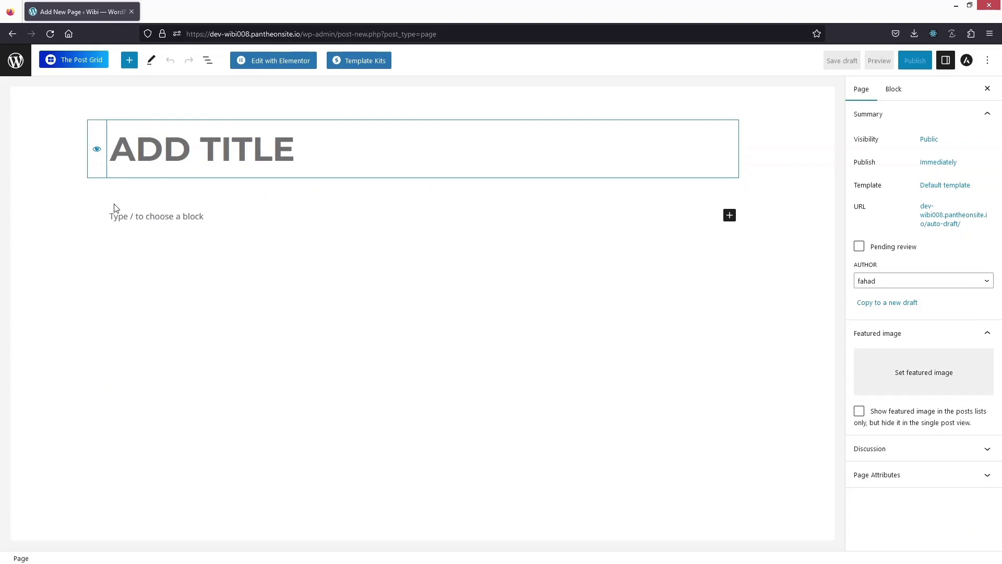
text(DEMO)
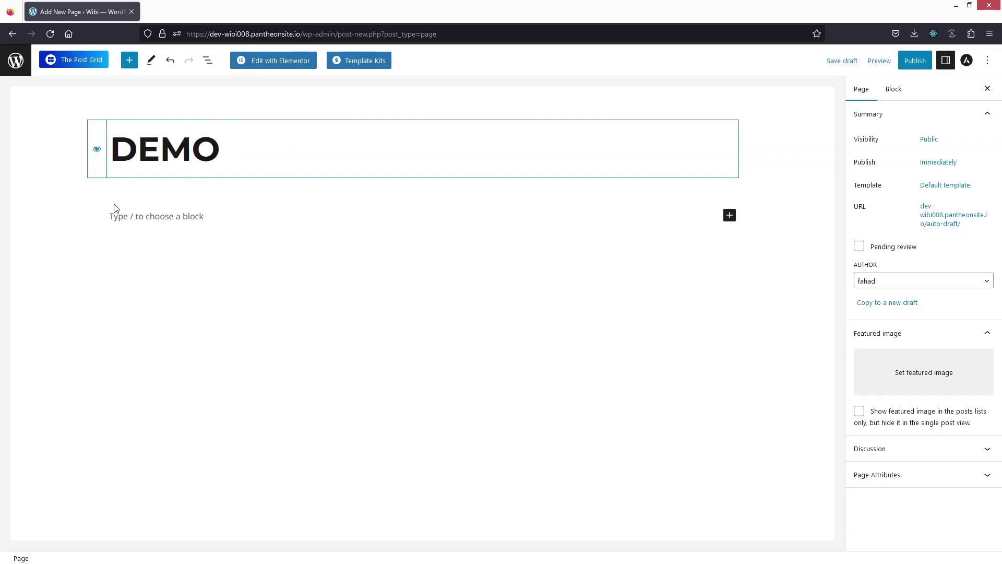
click(267, 66)
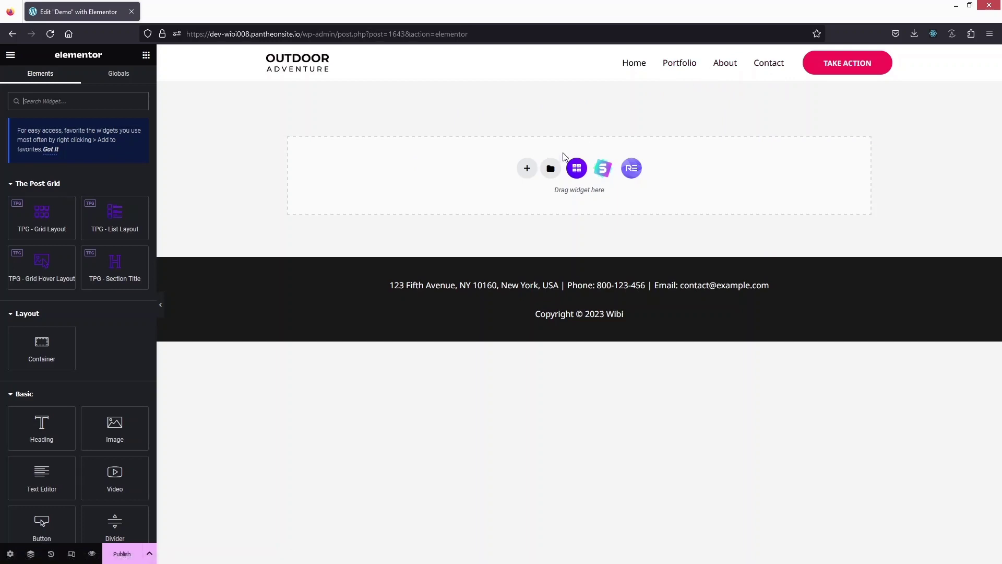
- Add a single-column vertical container to the page and place a centre-aligned heading reading Home inside it
click(526, 170)
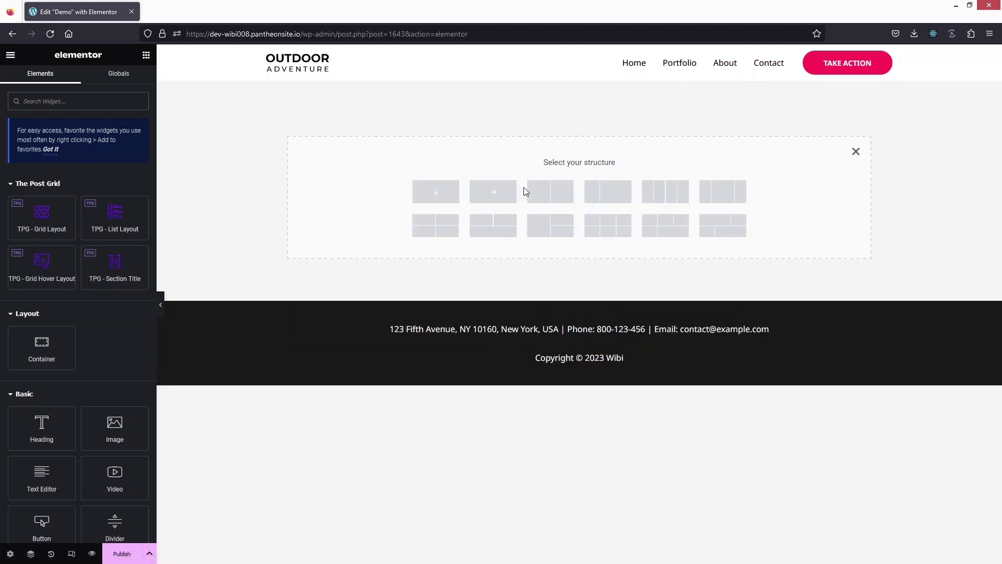
click(435, 192)
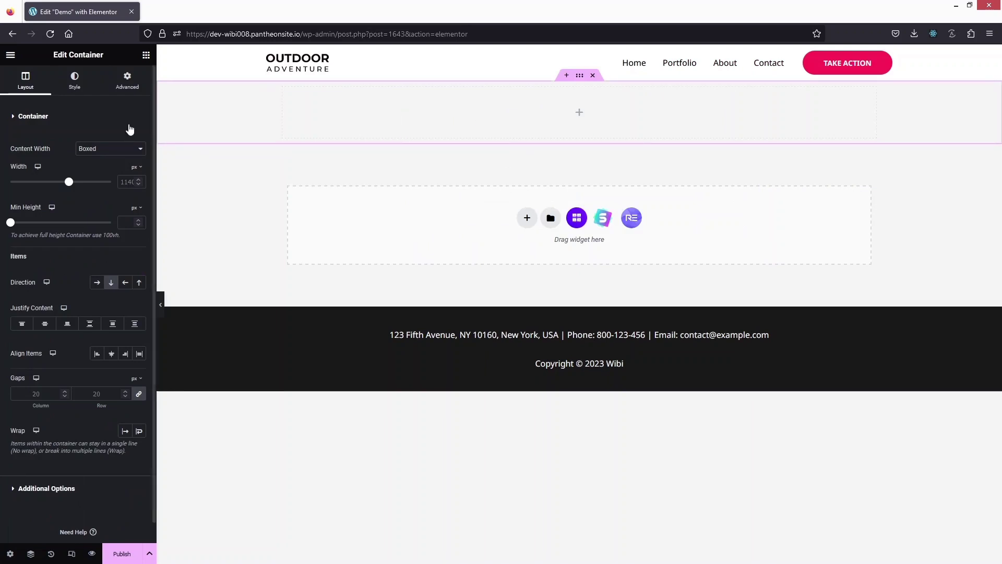
click(146, 54)
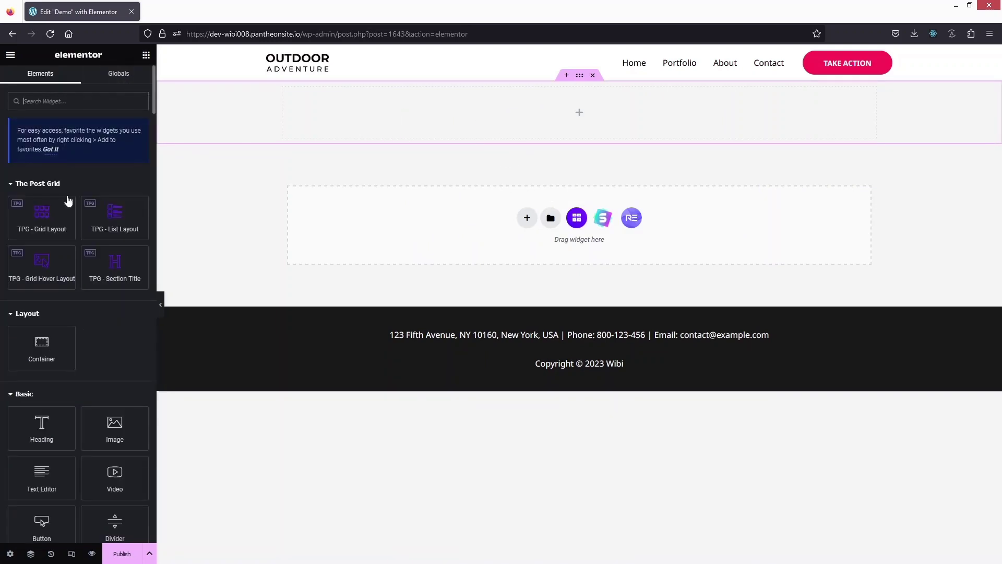
drag(42, 427, 541, 133)
key(BackSpace)
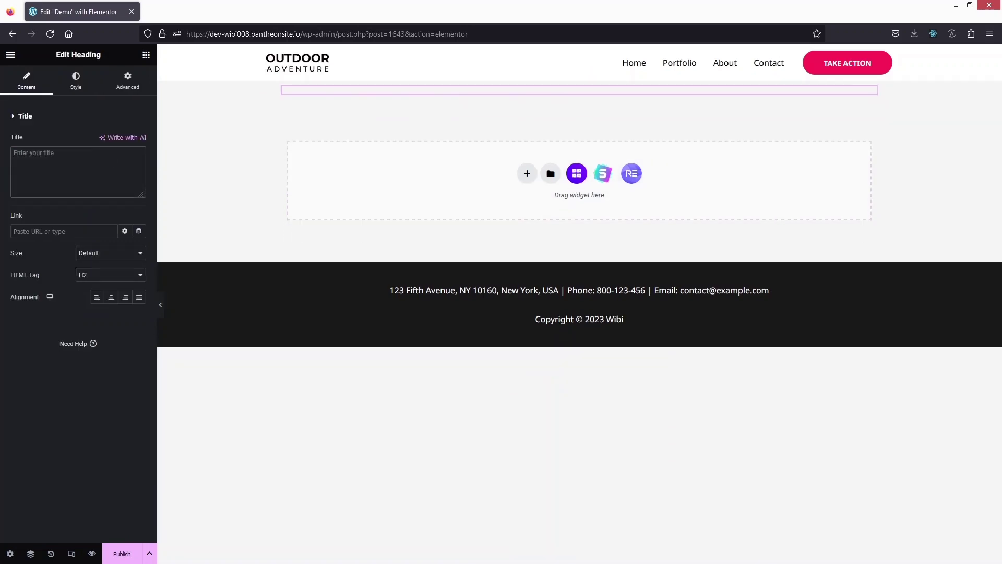
text(Home)
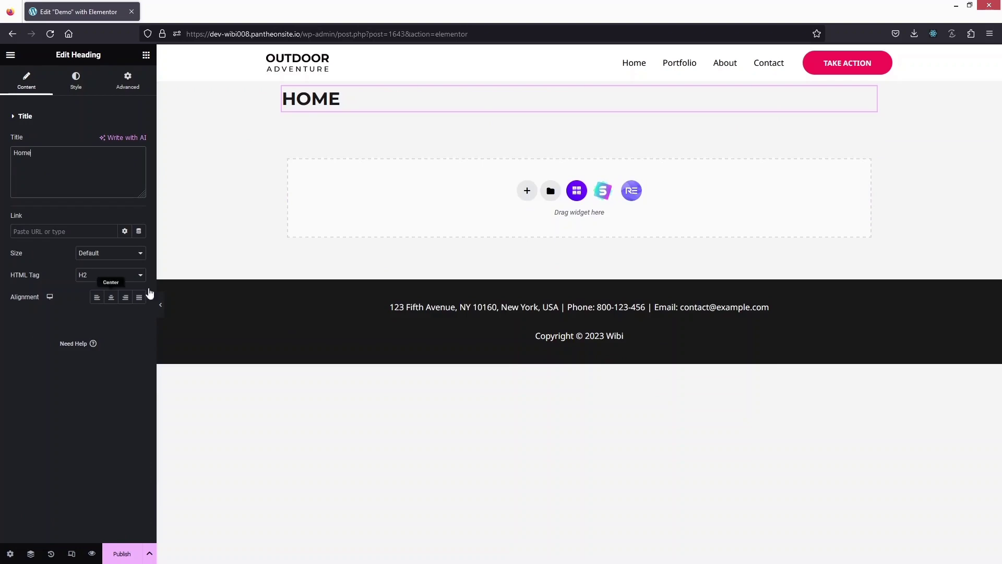
click(112, 297)
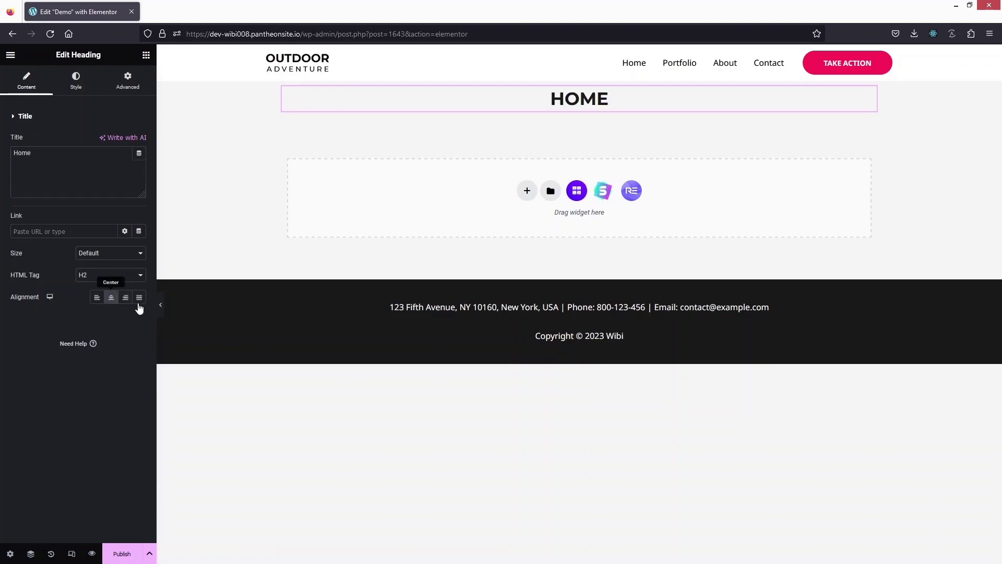
click(147, 55)
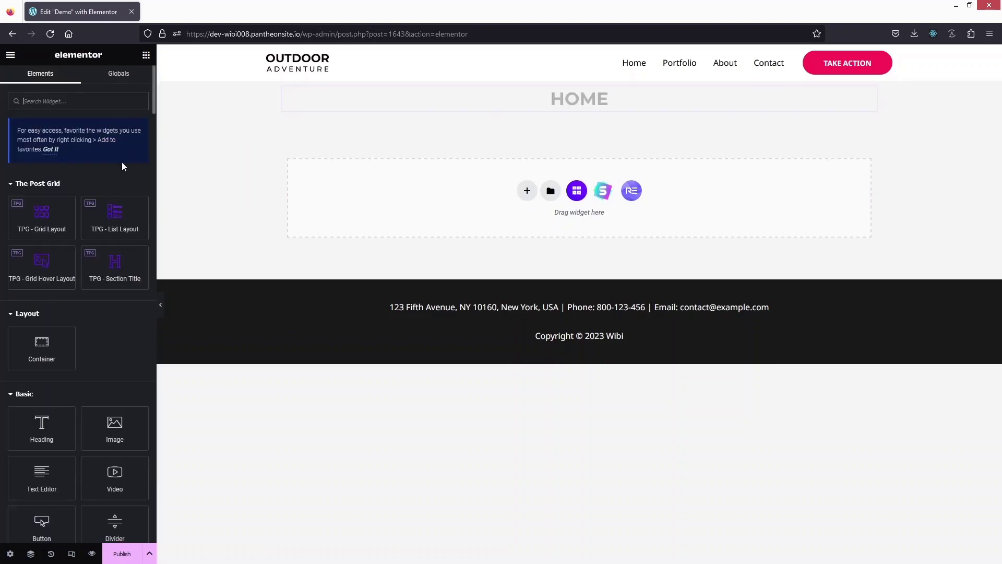
- Add an image widget below the Home heading and duplicate the whole container
drag(107, 436, 582, 118)
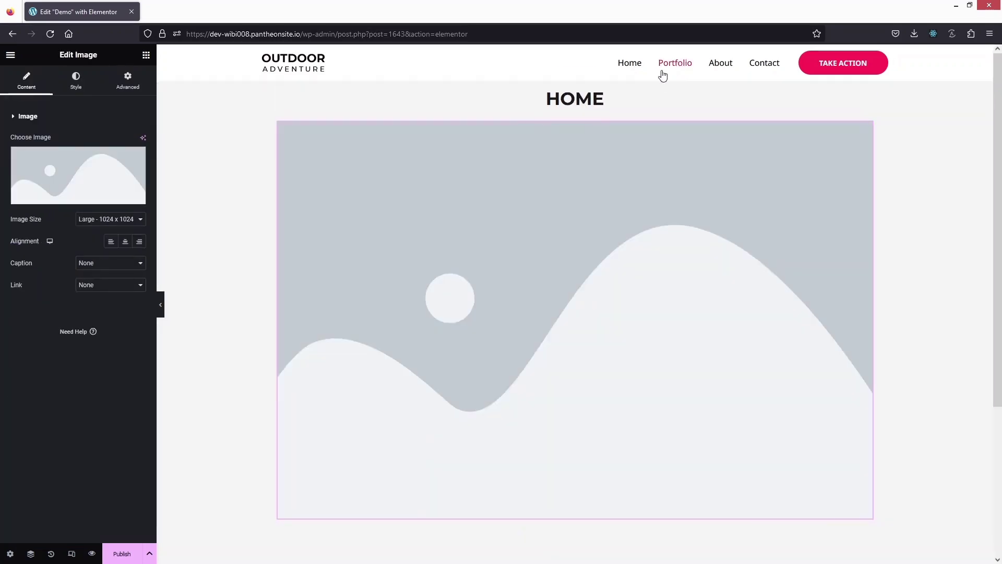
click(626, 100)
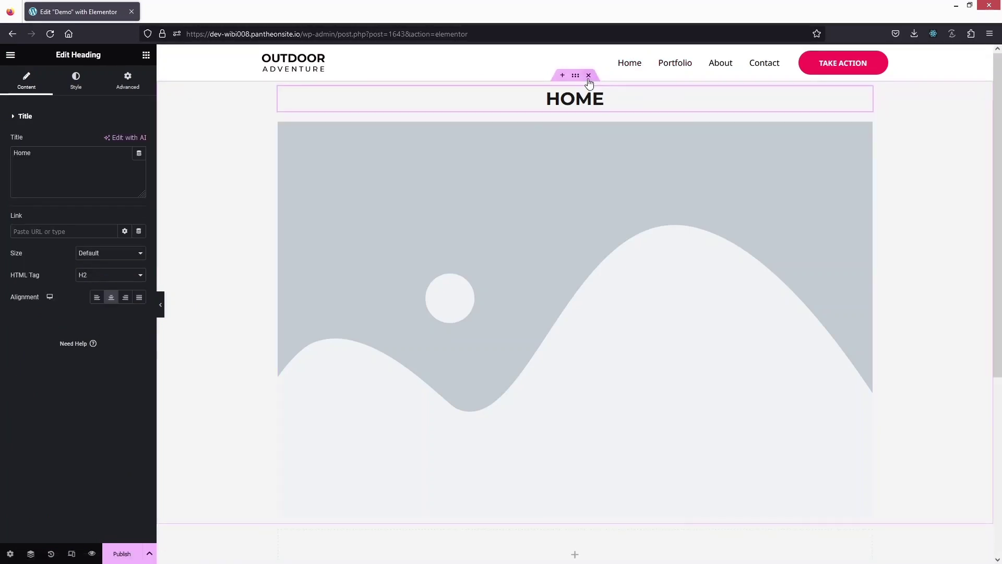
click(578, 78)
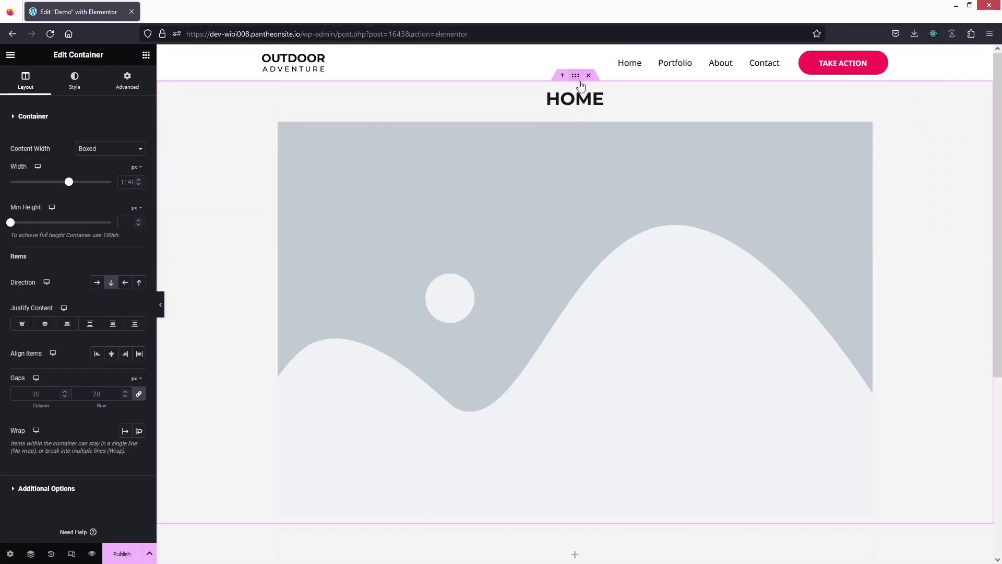
right_click(578, 77)
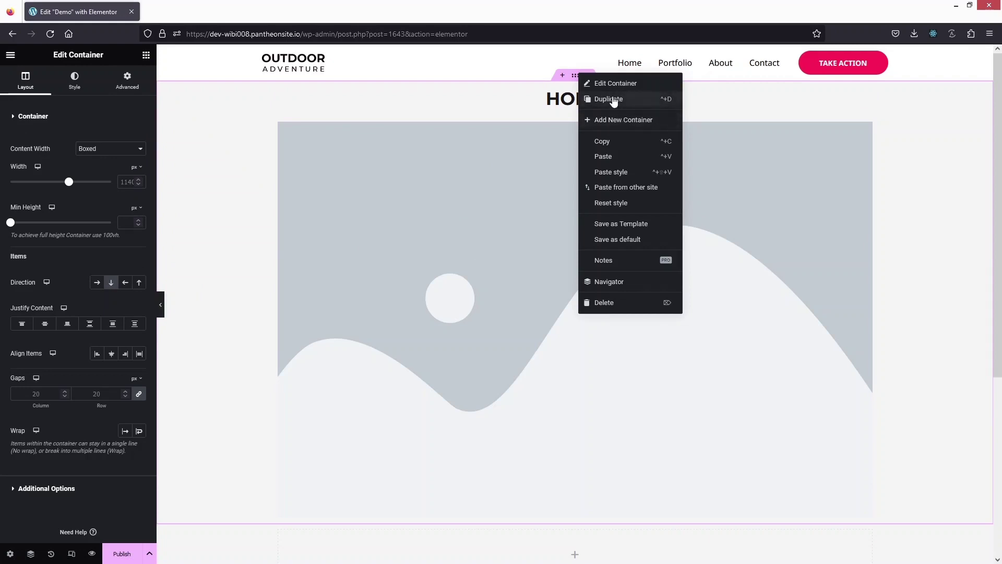
click(617, 104)
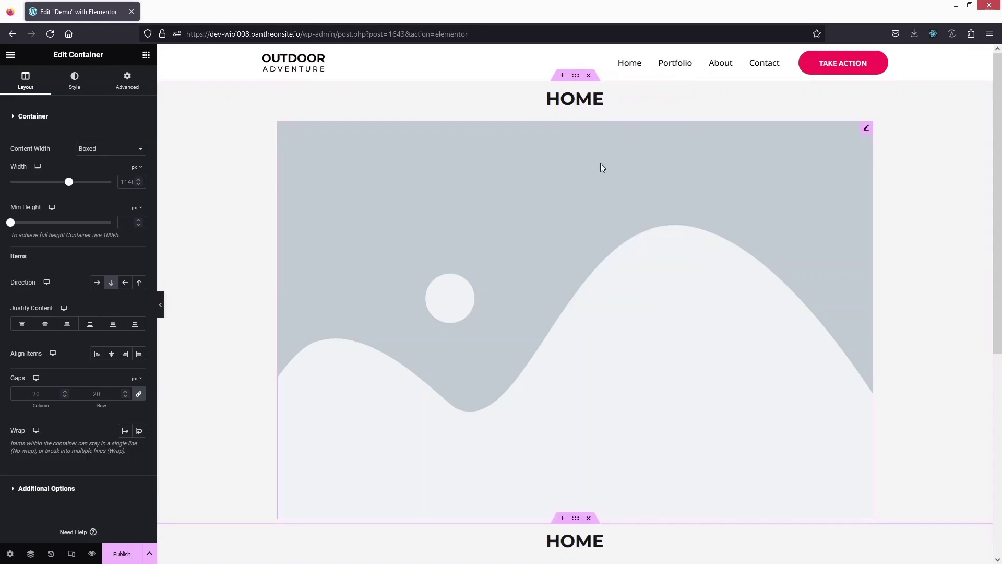
- Duplicate the Home container two more times so the page has four identical sections
scroll(598, 166, down, 5)
right_click(577, 144)
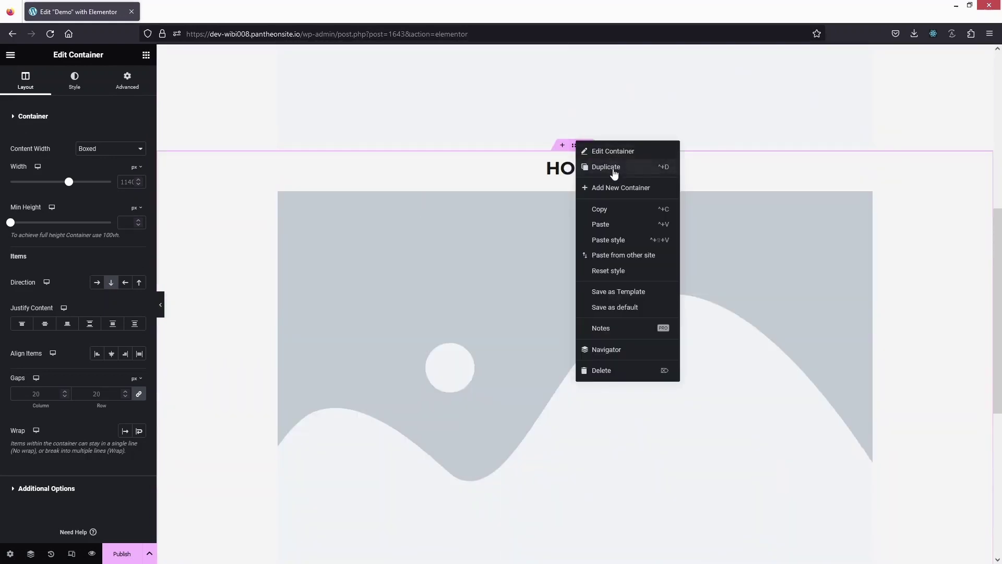
click(614, 168)
scroll(600, 171, down, 5)
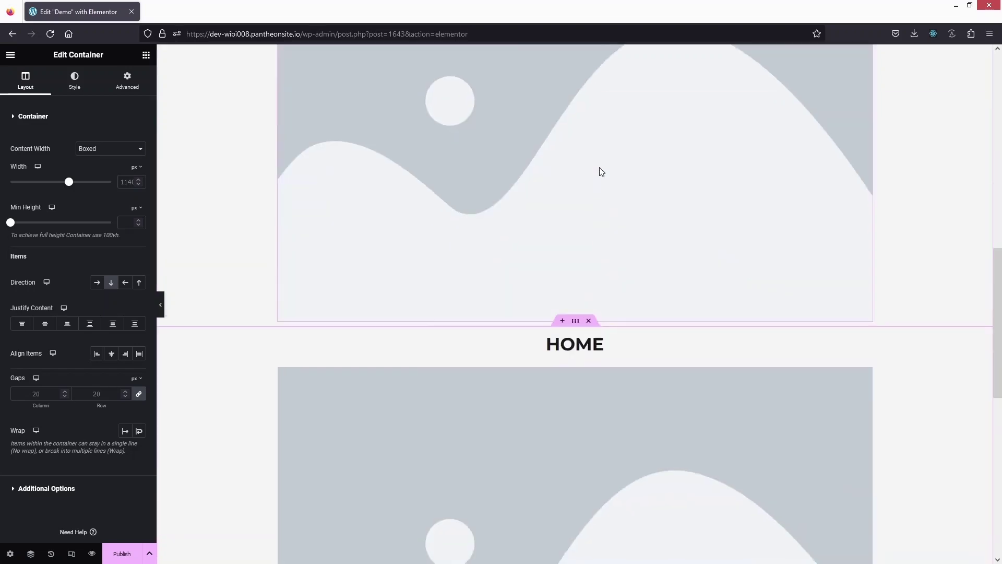
scroll(580, 99, up, 2)
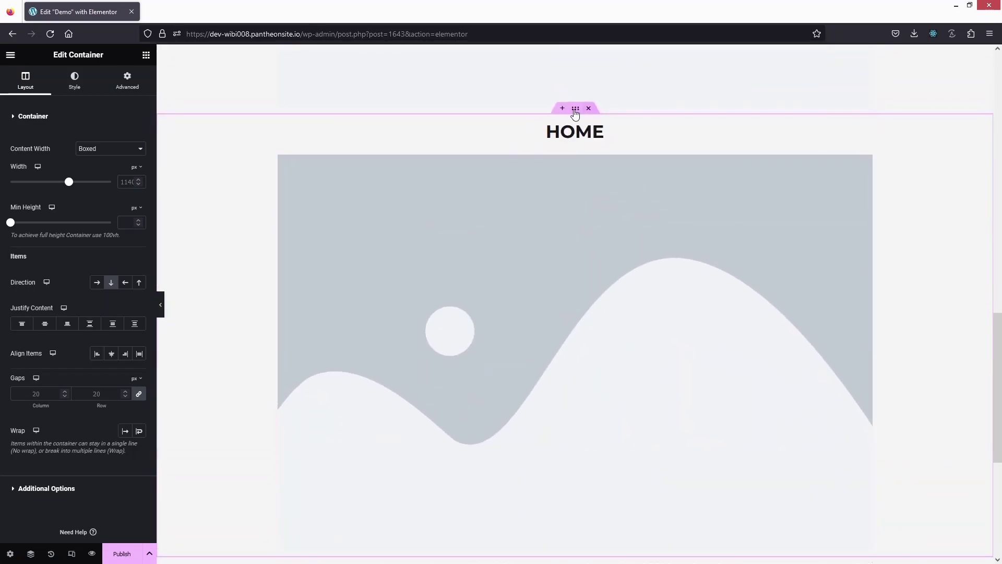
right_click(575, 110)
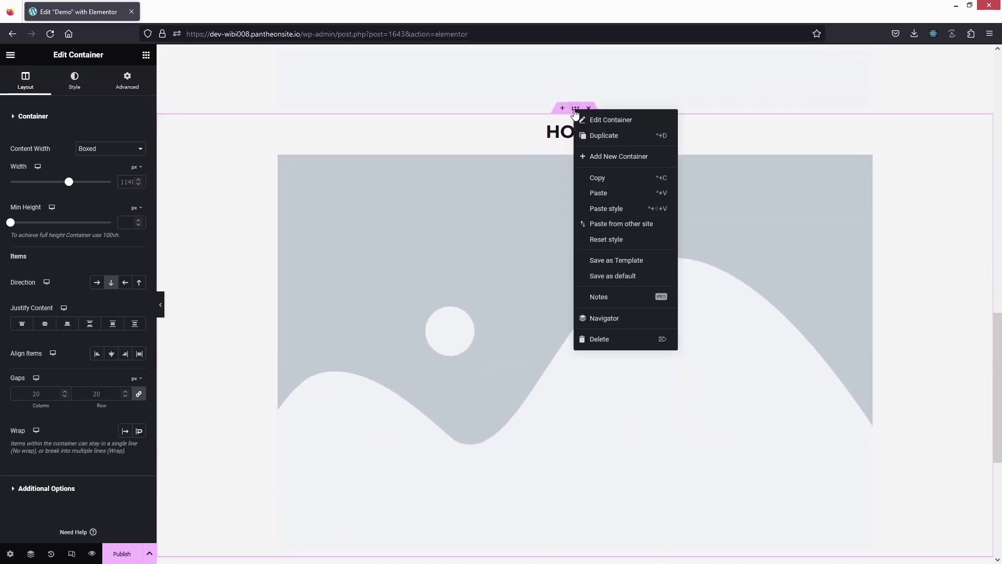
click(605, 137)
- Change the second section's heading text to Portfolio
scroll(608, 168, down, 5)
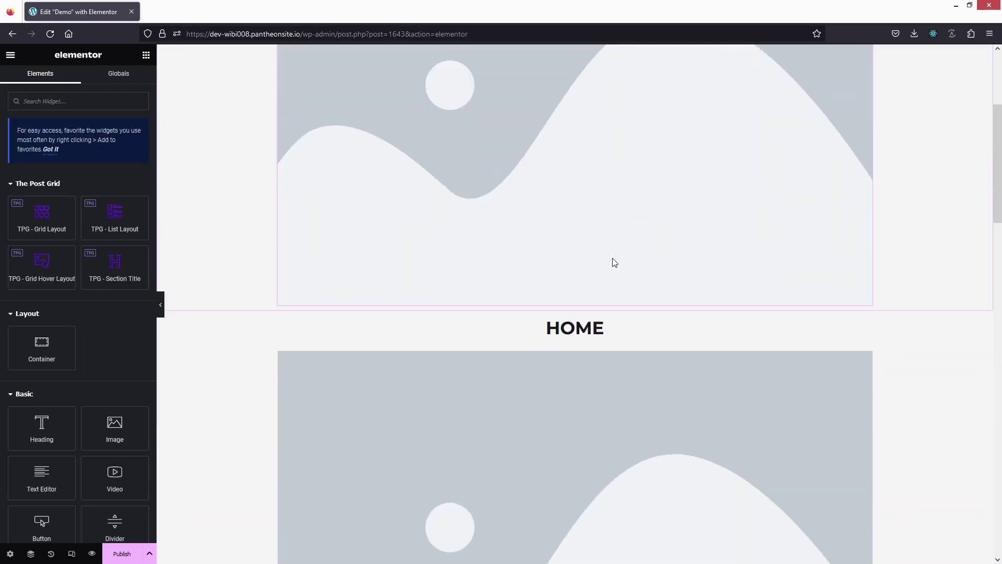
click(621, 329)
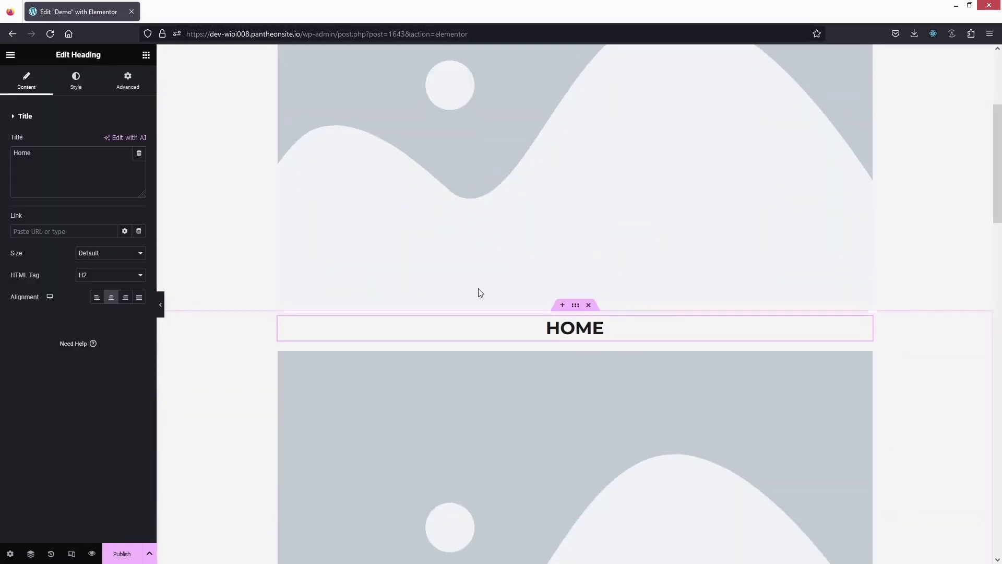
click(81, 181)
key(ctrl+a)
text(Portfolio)
- Change the third section's heading text to About
scroll(210, 374, down, 8)
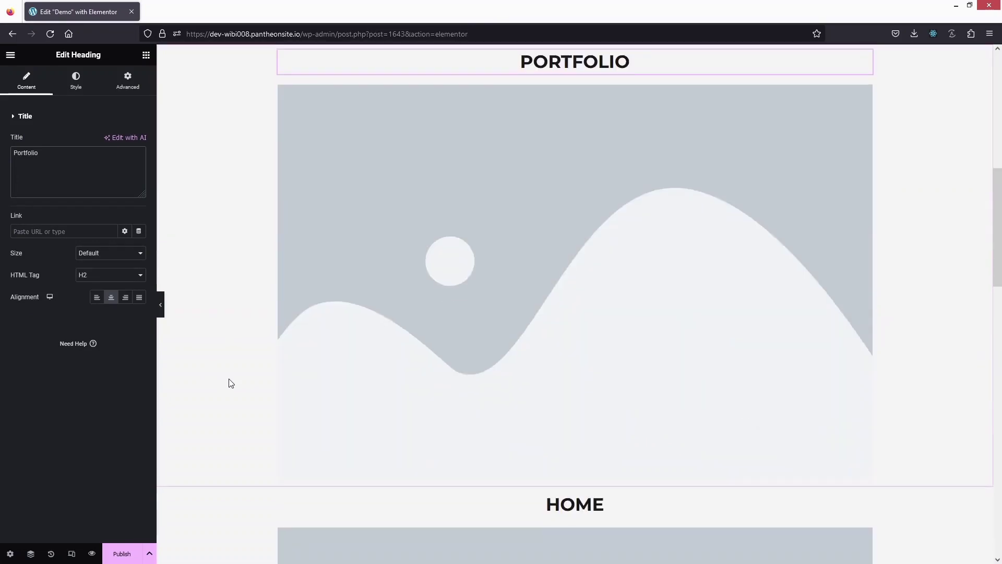
click(610, 344)
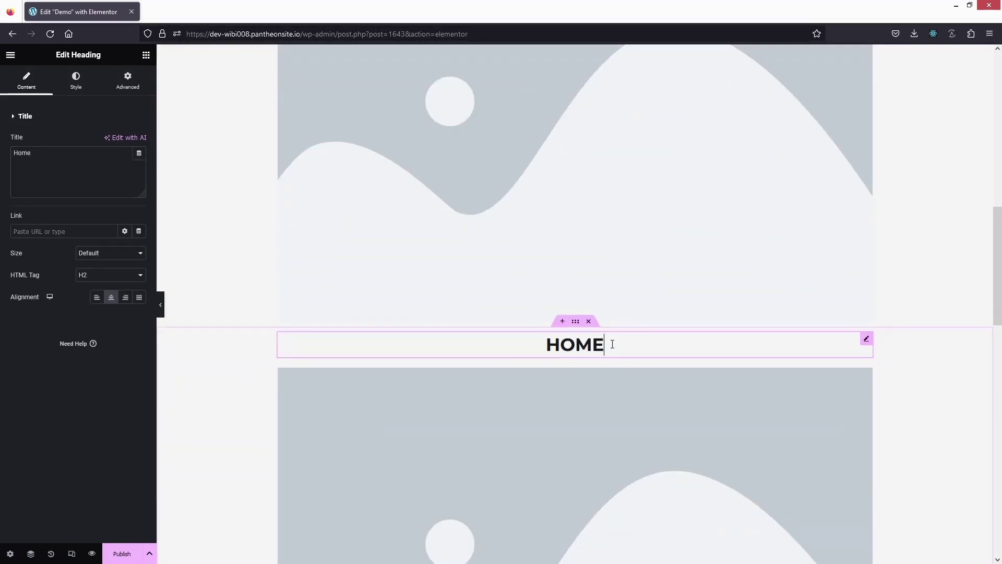
click(71, 165)
key(ctrl+a)
text(About)
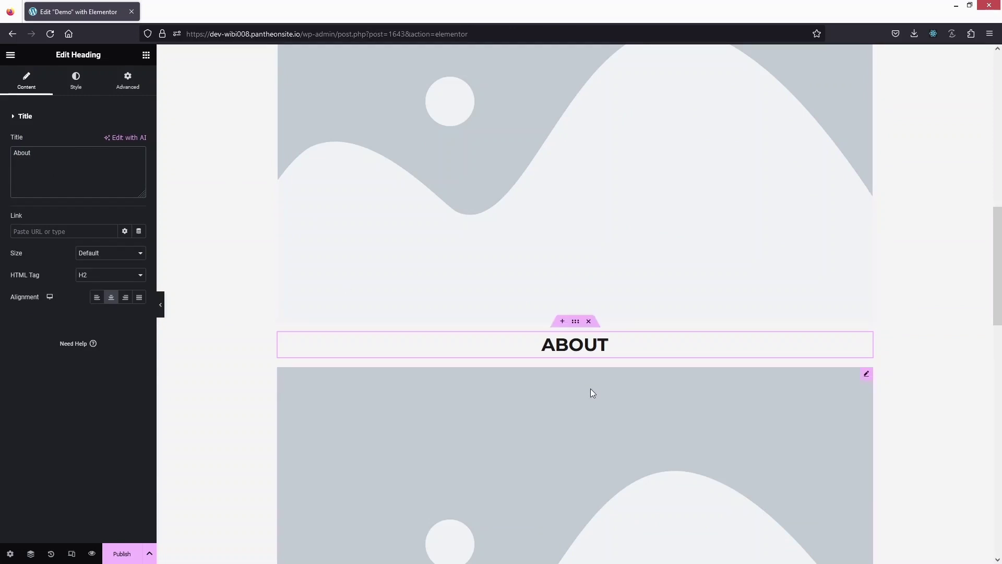
key(ctrl+z)
- Change the fourth section's heading text to Contact
scroll(590, 389, down, 3)
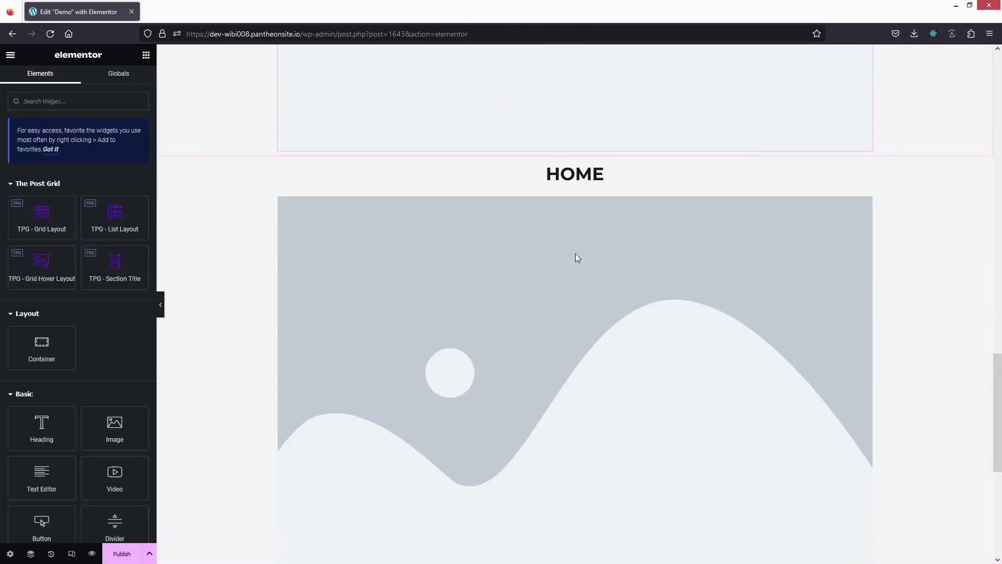
double_click(603, 173)
text(Contact)
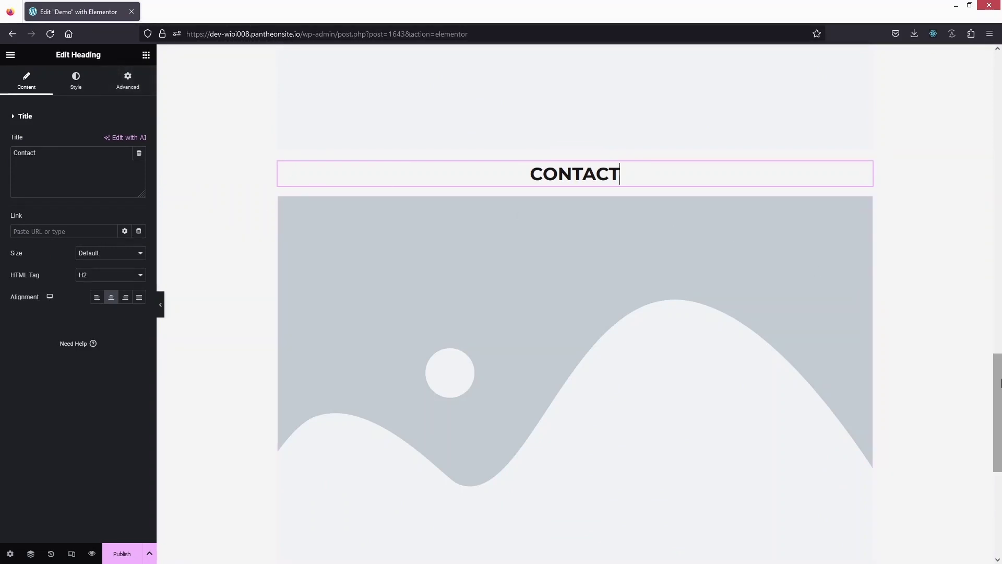
- Set the CSS ID of the Home heading to home
drag(997, 383, 1001, 21)
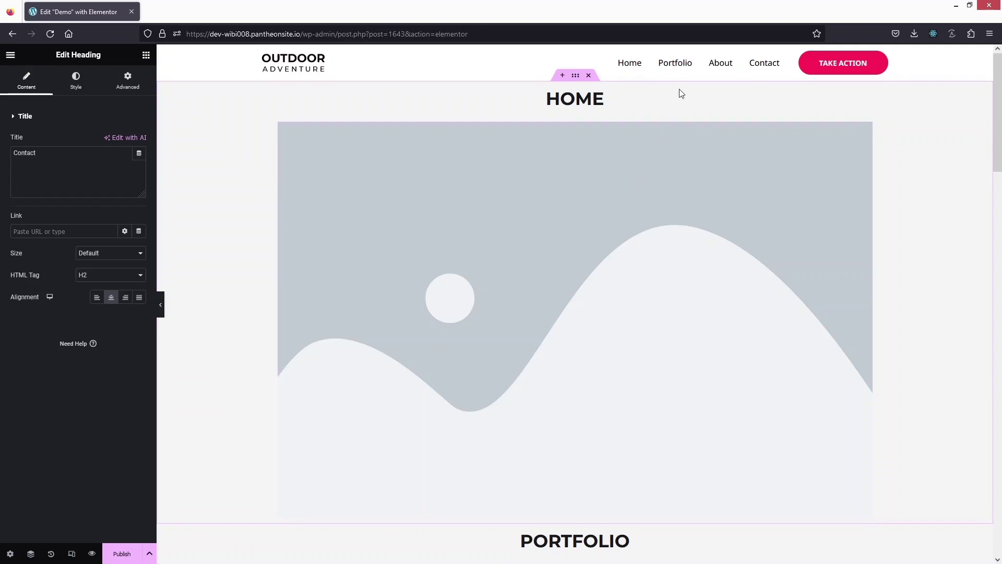
click(514, 103)
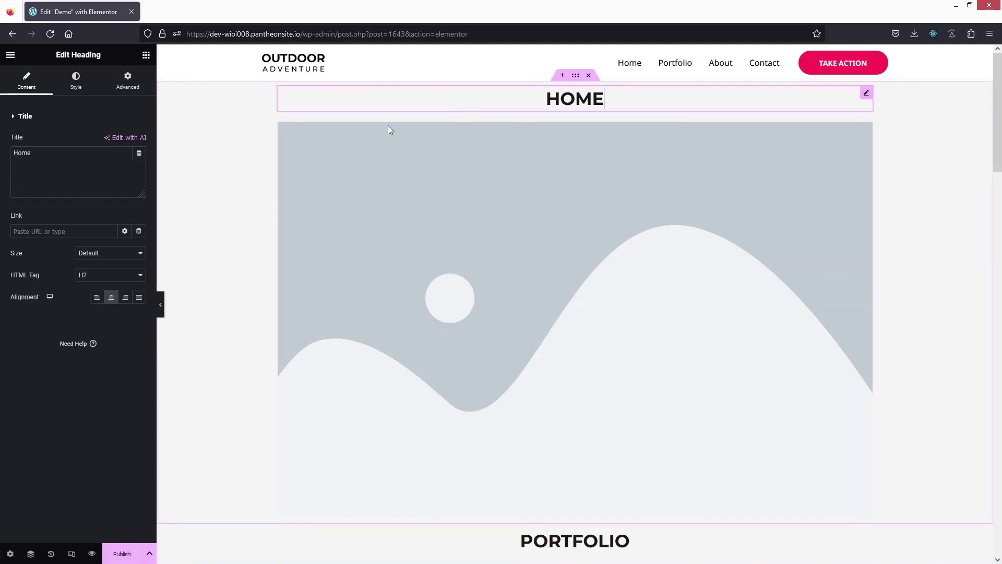
click(128, 81)
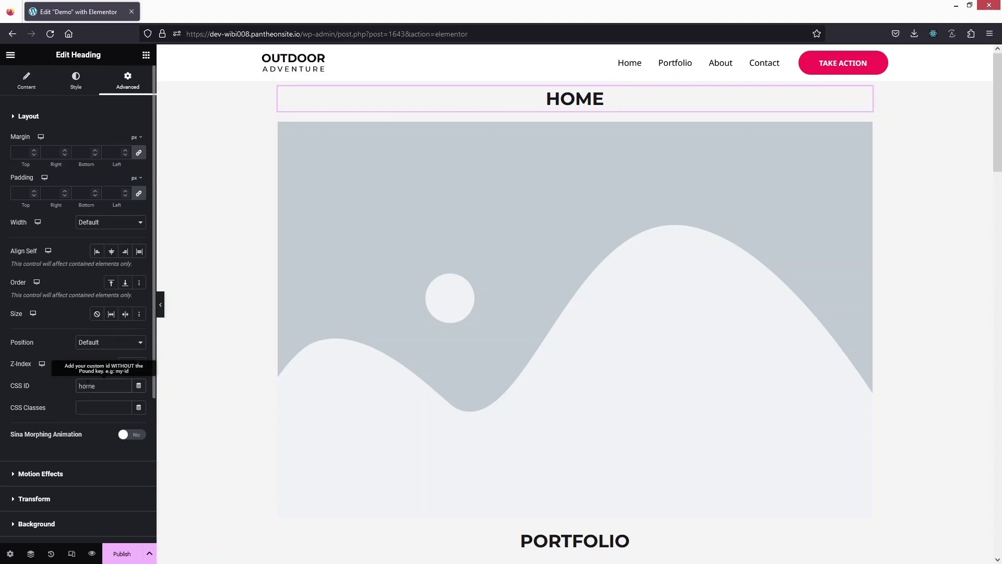
- Set the CSS ID of the Portfolio heading to portfolio
click(490, 546)
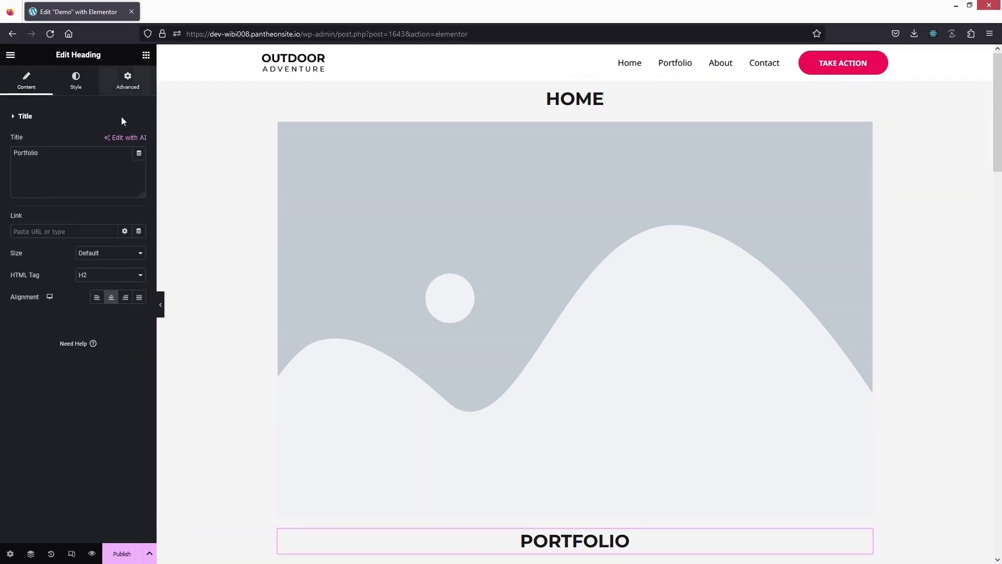
click(137, 79)
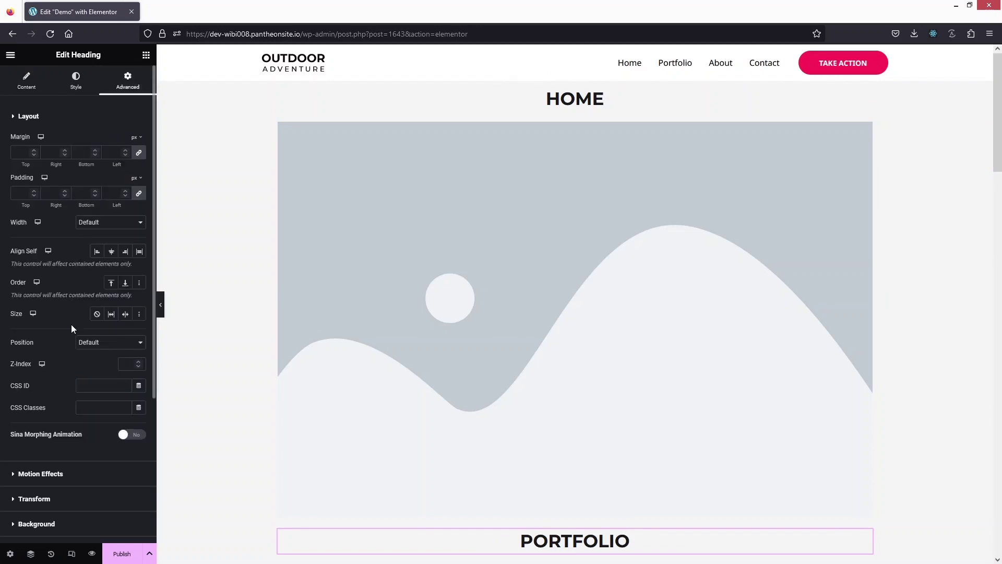
text(portfolio)
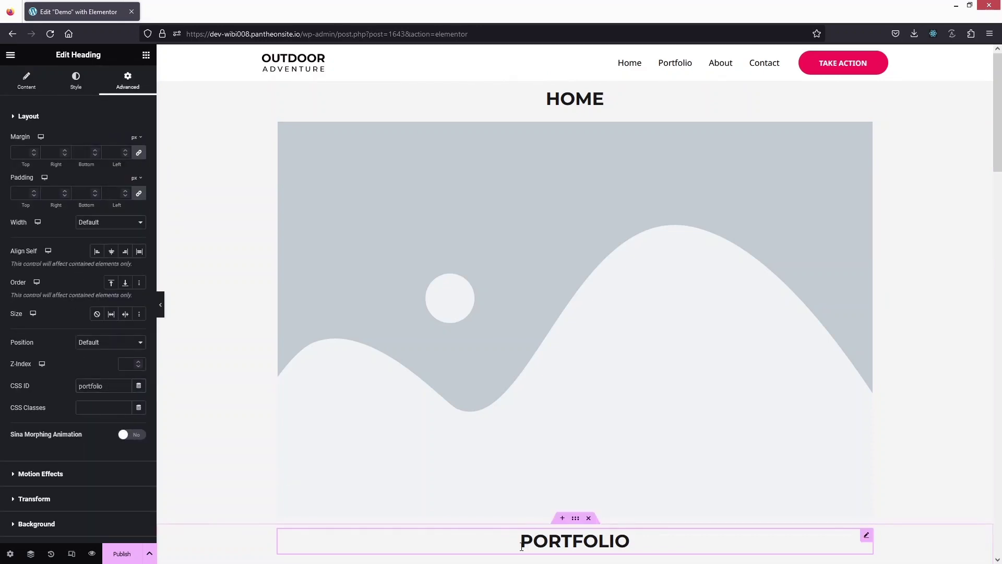
- Set the CSS ID of the About heading to about
scroll(515, 500, down, 10)
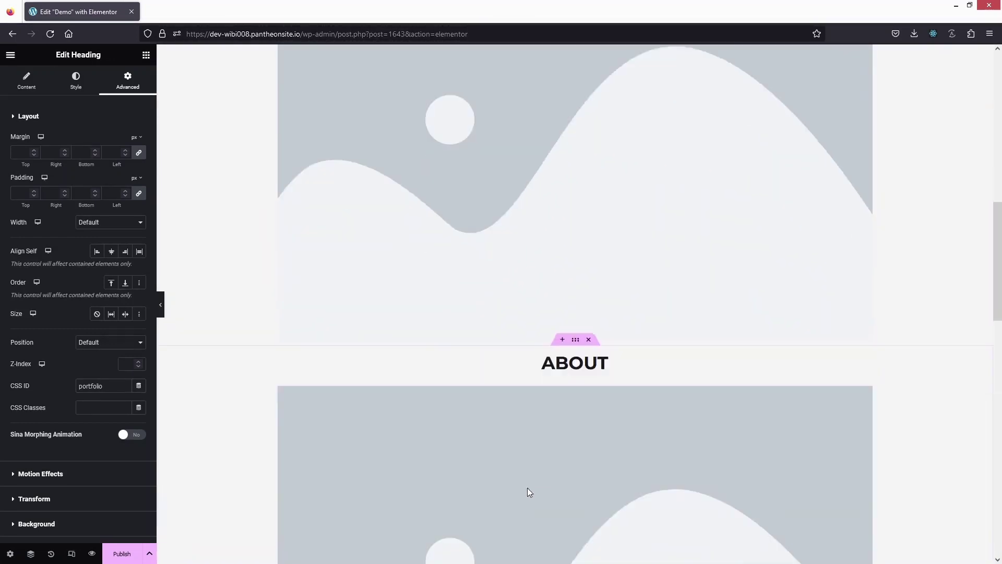
click(494, 349)
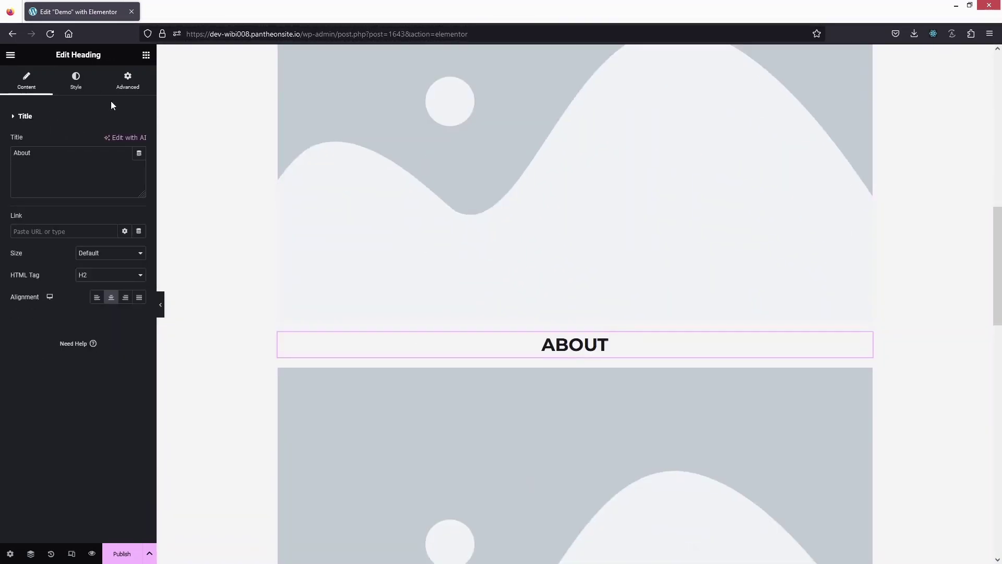
click(133, 87)
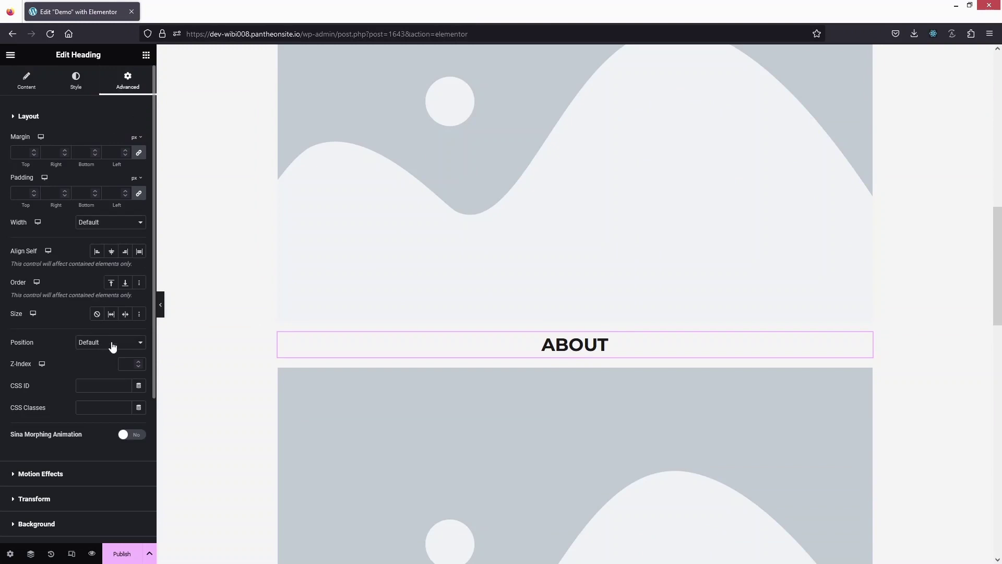
click(94, 385)
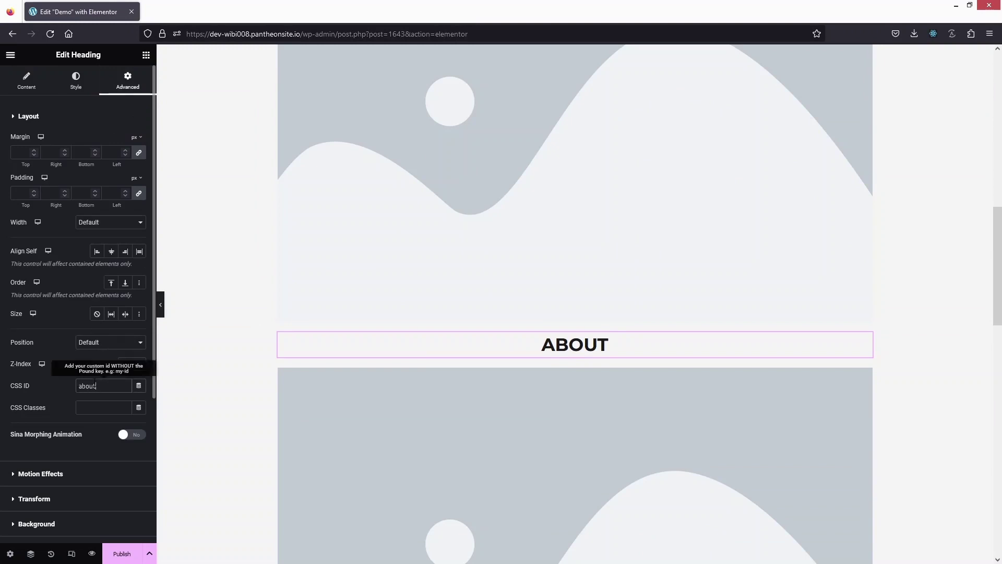
- Set the CSS ID of the Contact heading to contact
scroll(367, 354, down, 8)
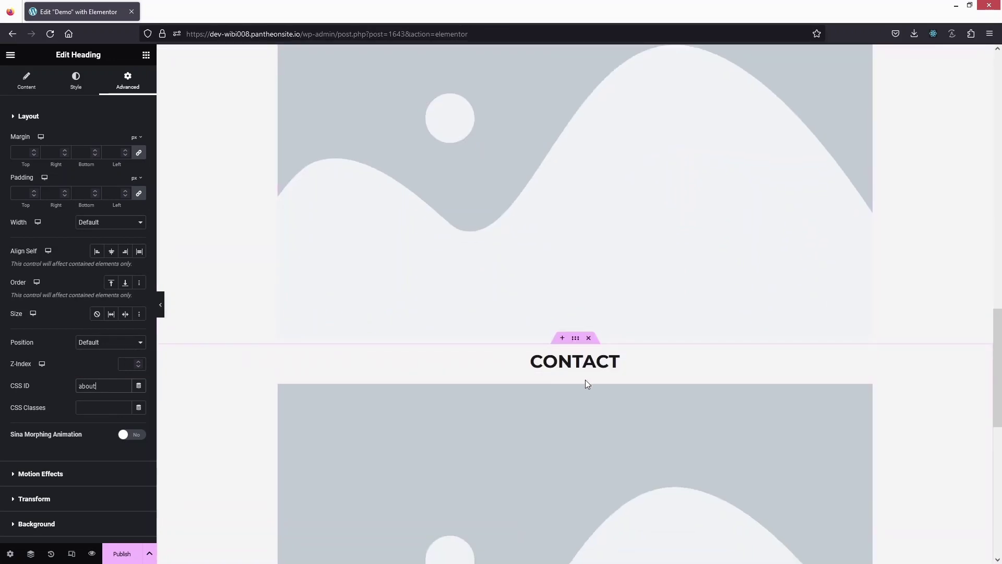
click(584, 380)
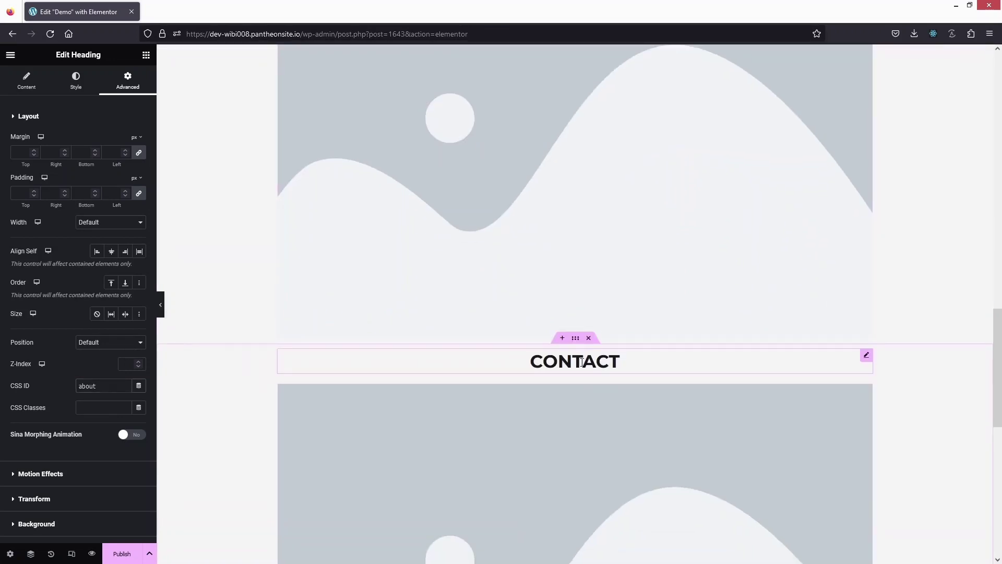
click(119, 82)
click(104, 385)
text(contact)
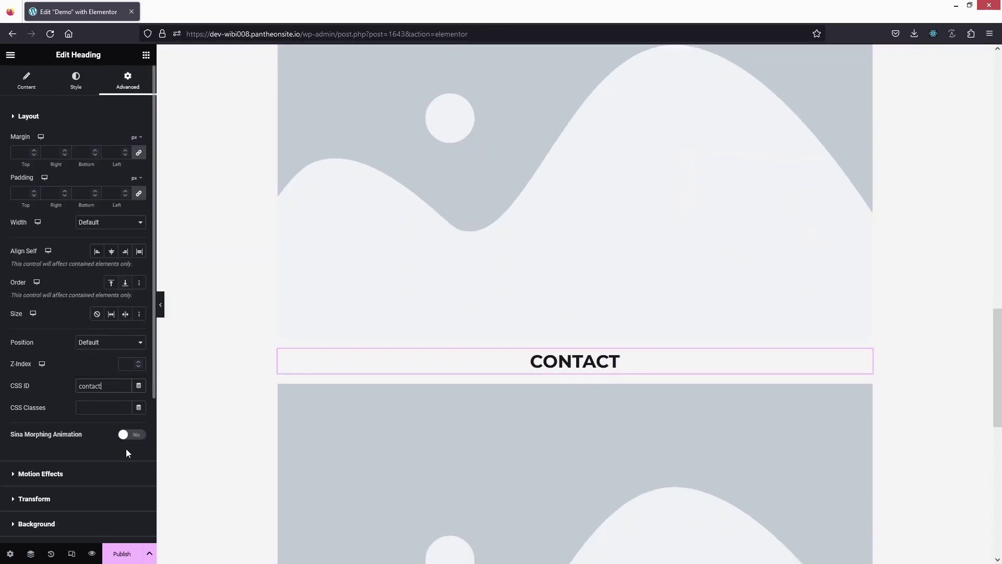
- Publish the Demo page and open the live version
scroll(259, 289, up, 5)
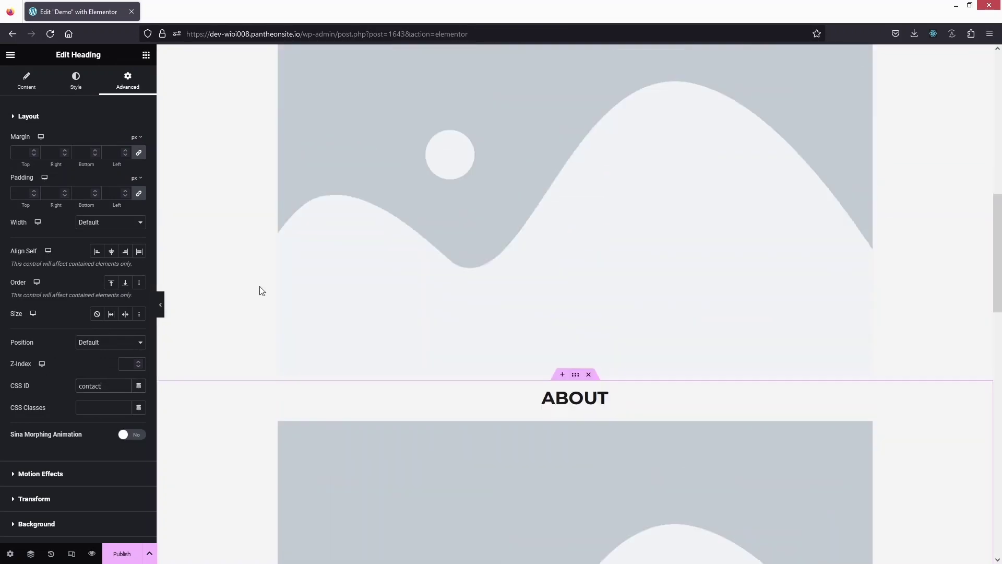
scroll(262, 291, up, 7)
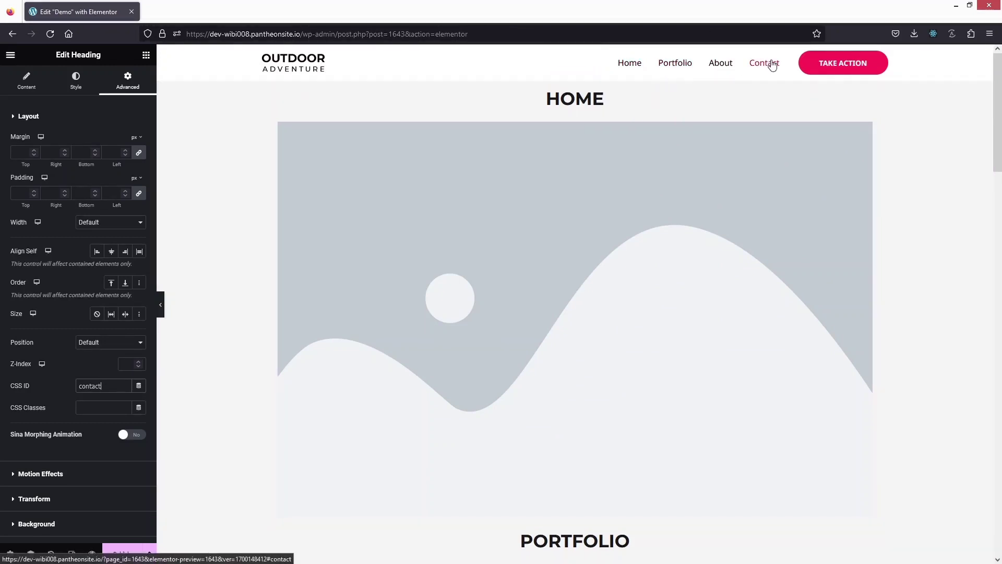
click(116, 553)
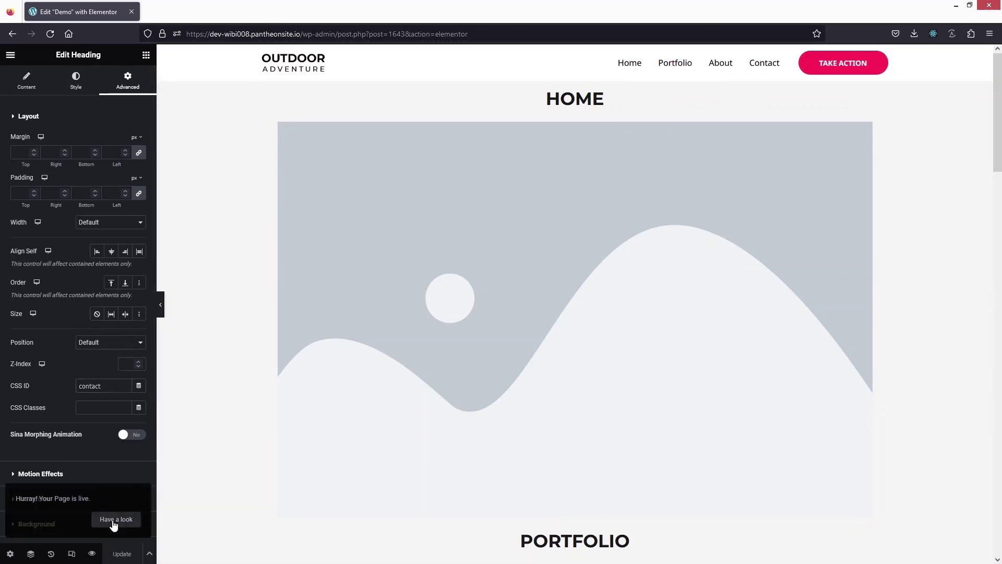
click(113, 521)
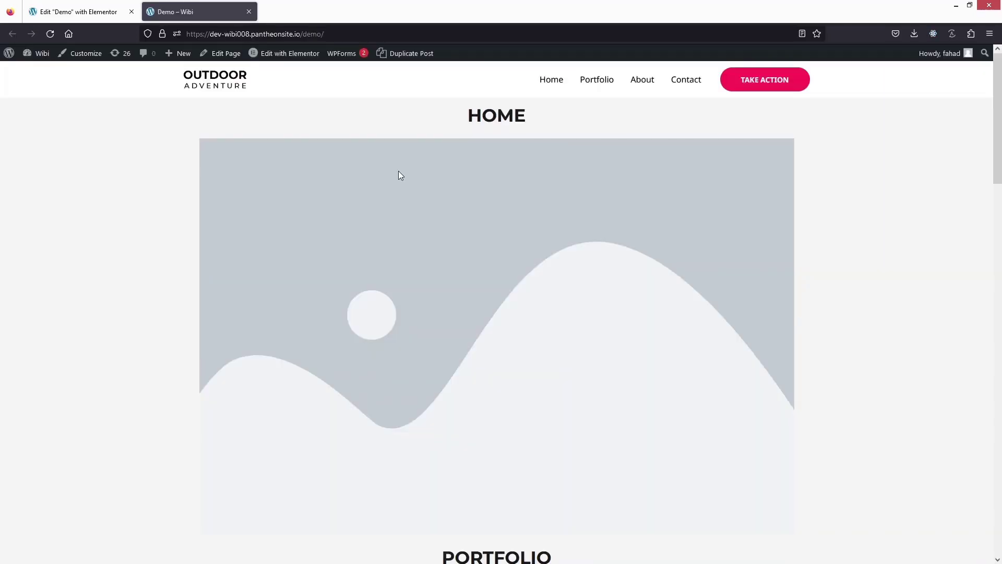
- Test the About menu link on the live page and return to the top of the page
click(639, 83)
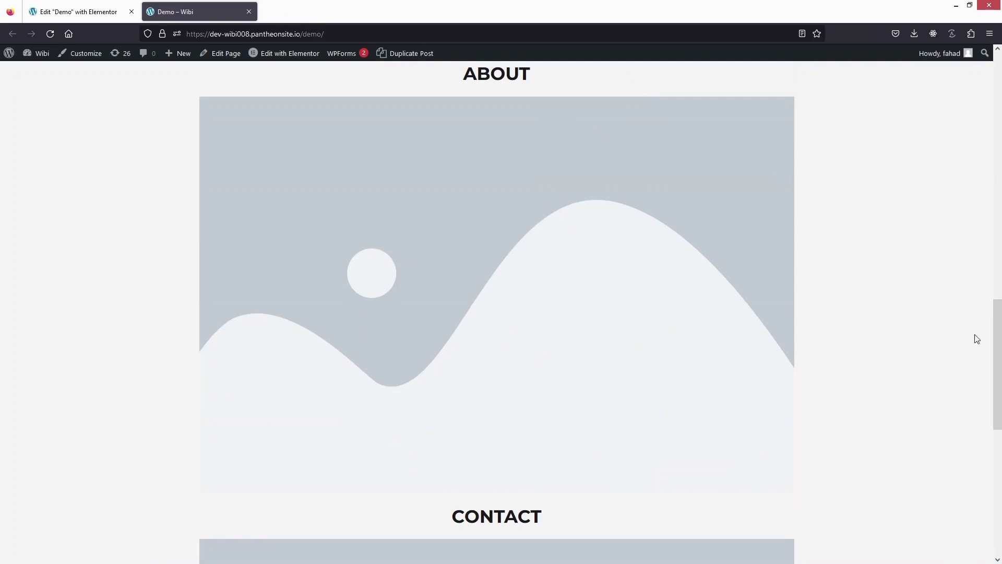
drag(997, 345, 973, 70)
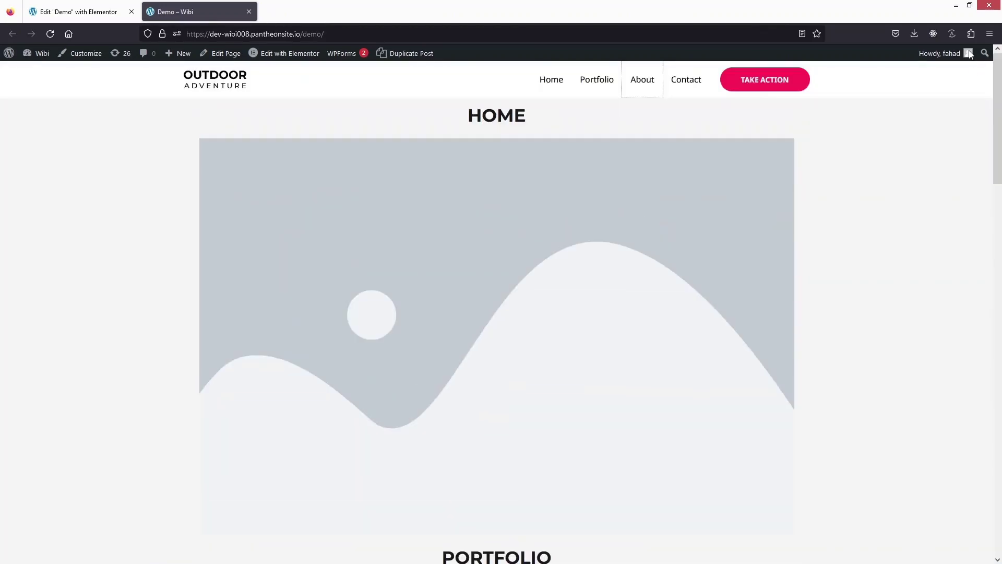
- Test the Contact menu link on the live page
click(683, 81)
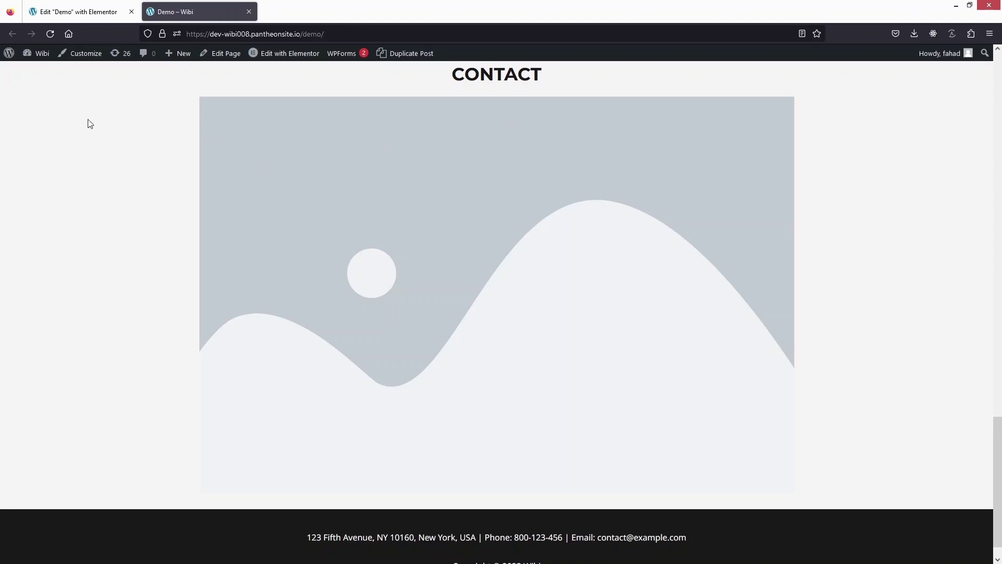
- Open the site customizer's Header Builder and review the General and Design settings of the Primary Menu
click(80, 55)
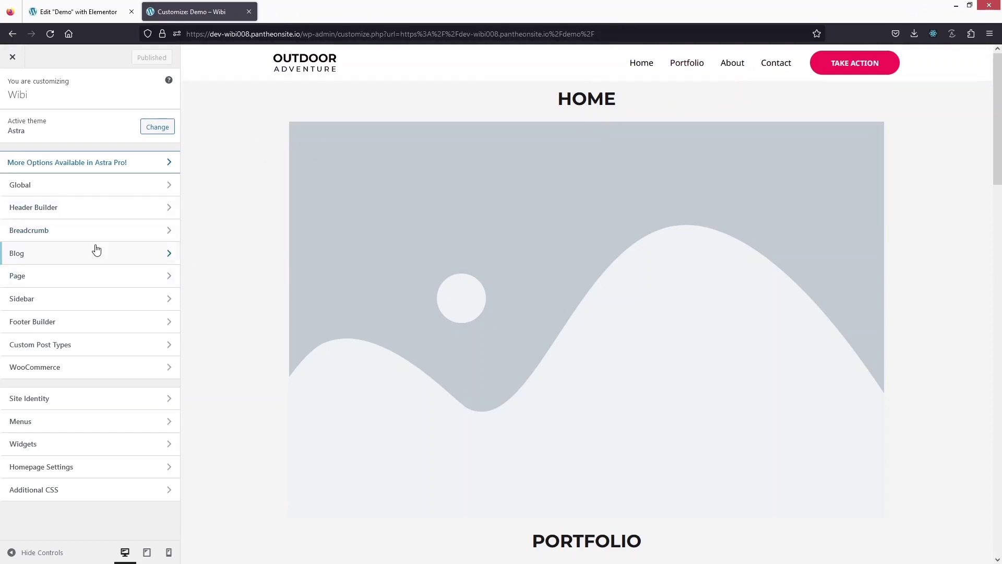
click(95, 213)
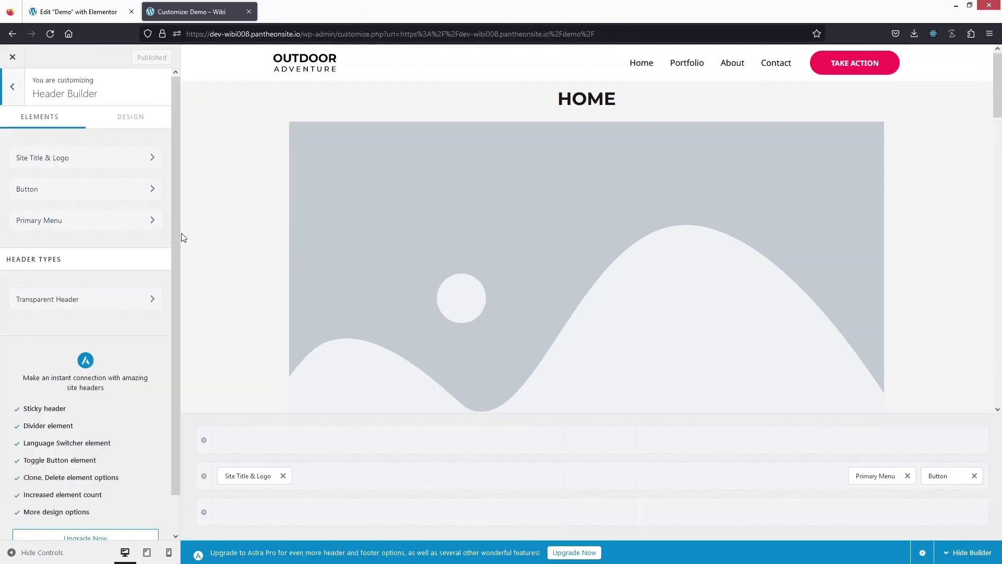
click(109, 226)
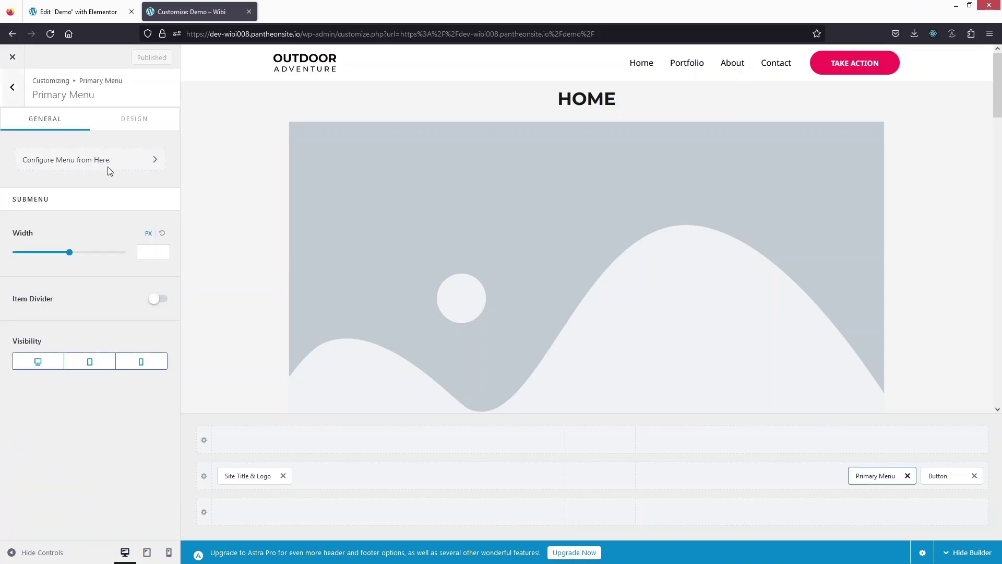
click(134, 119)
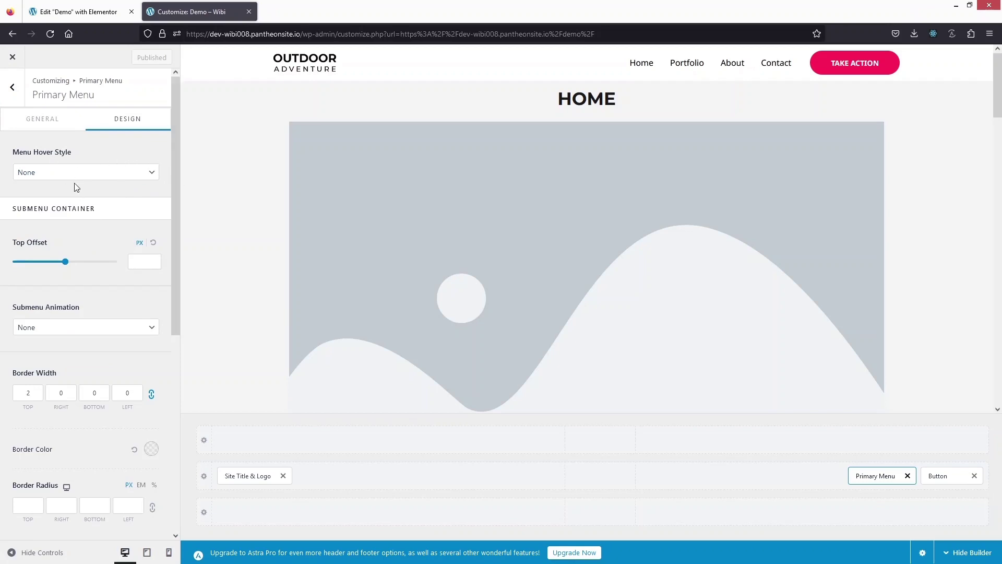
click(46, 118)
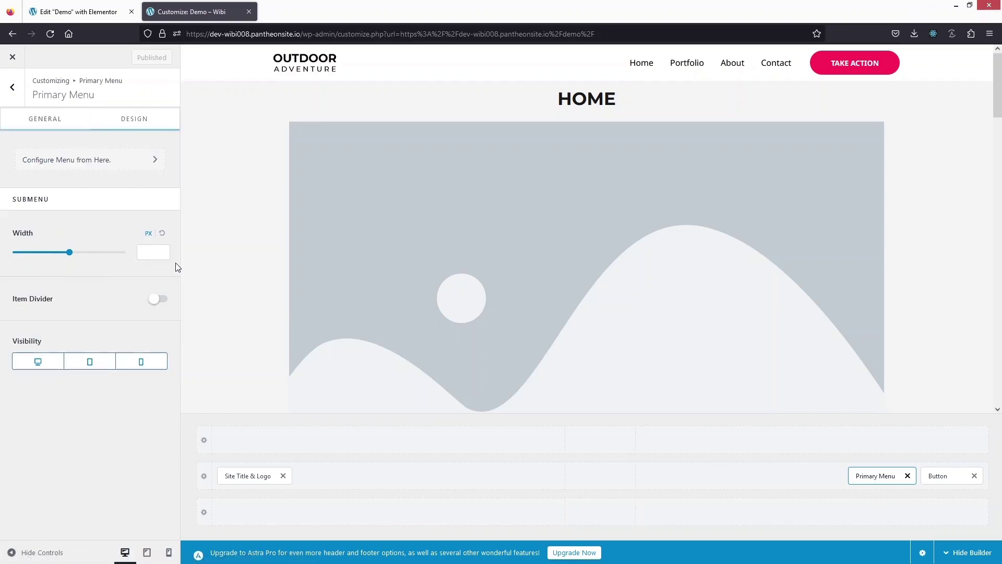
- Open the menu locations from the Primary Menu settings and check which menus the Primary and Secondary Menu locations offer
click(73, 166)
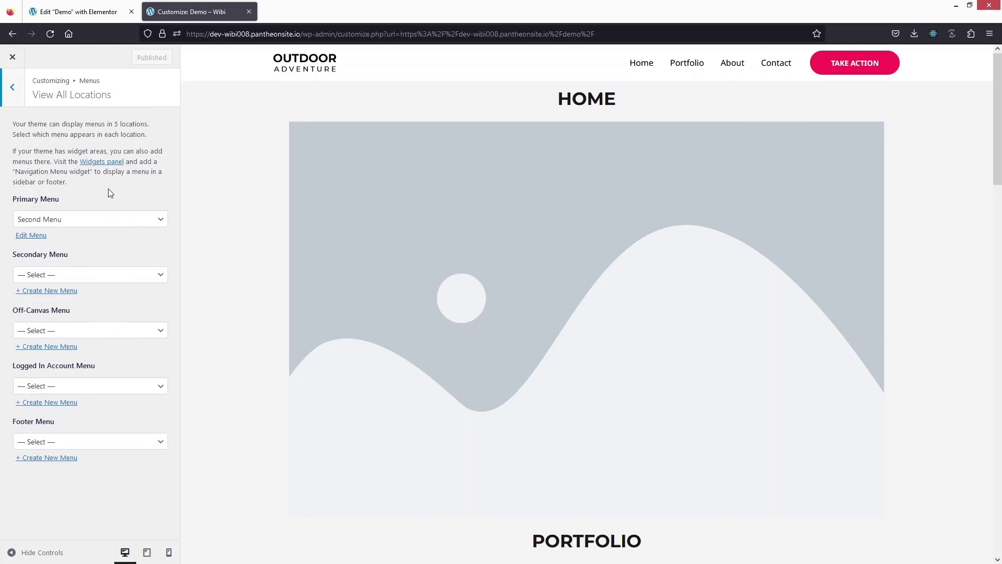
click(128, 220)
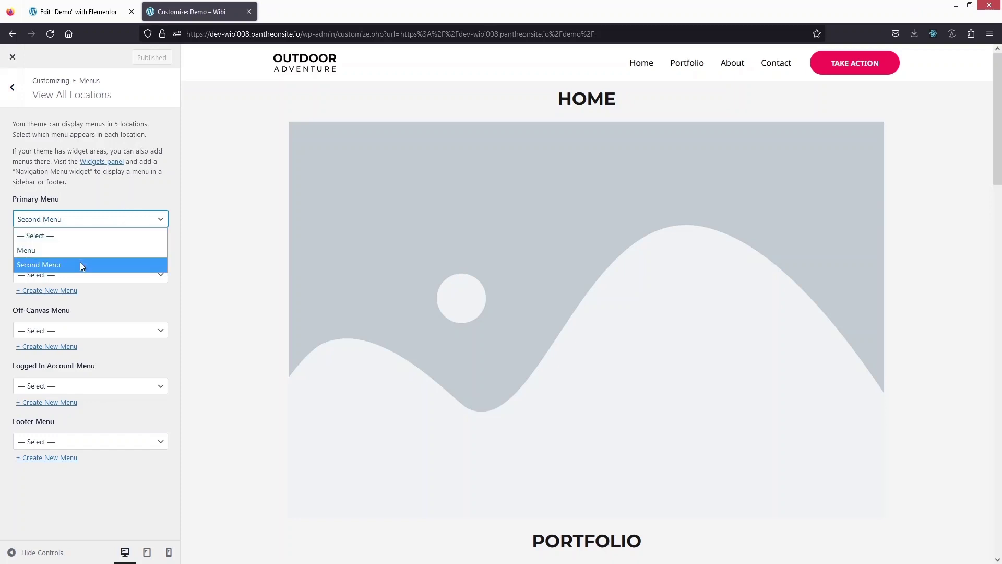
click(113, 183)
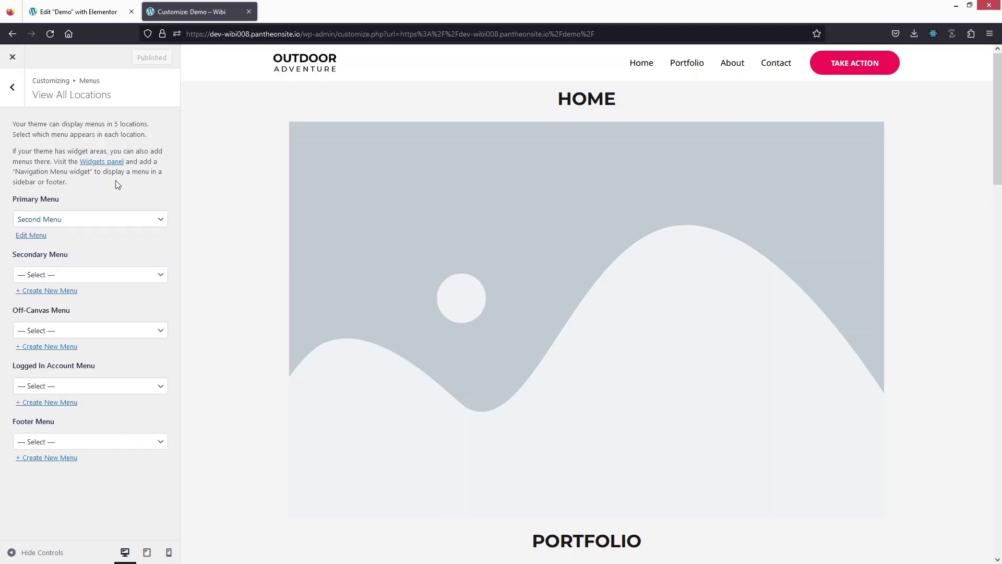
click(125, 277)
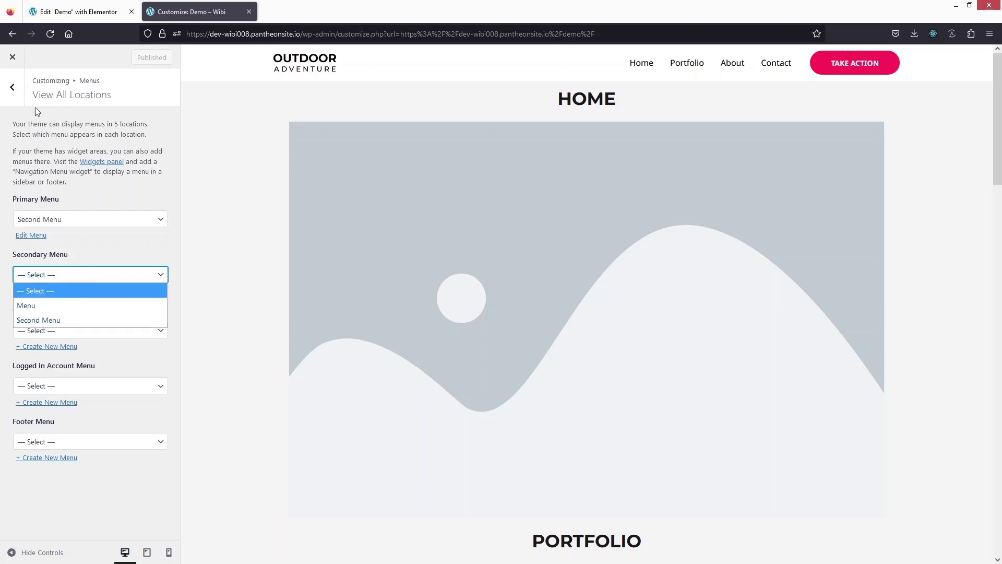
click(12, 99)
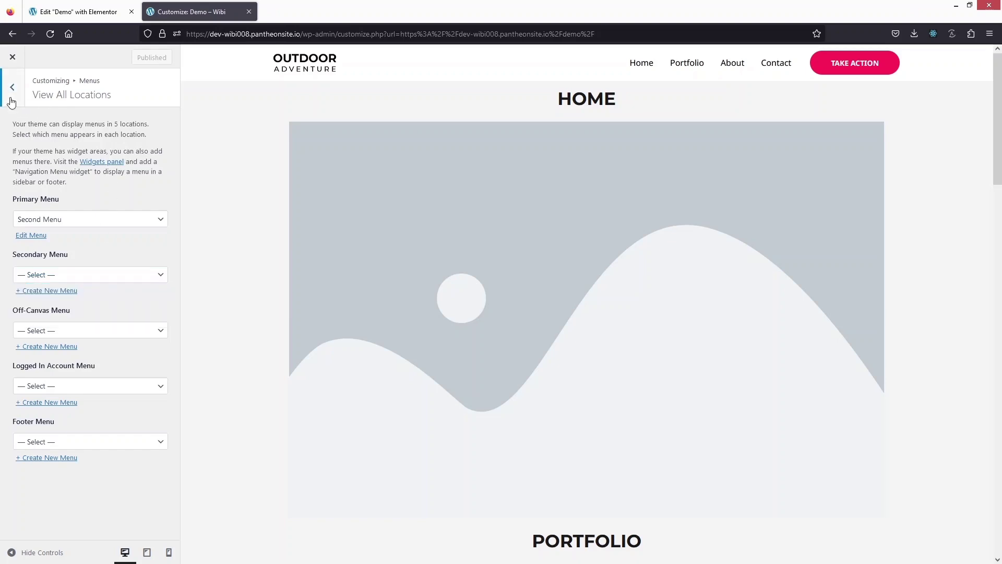
- Return to the Header Builder and remove the Button element from the header's middle row
click(12, 99)
click(12, 99)
click(116, 217)
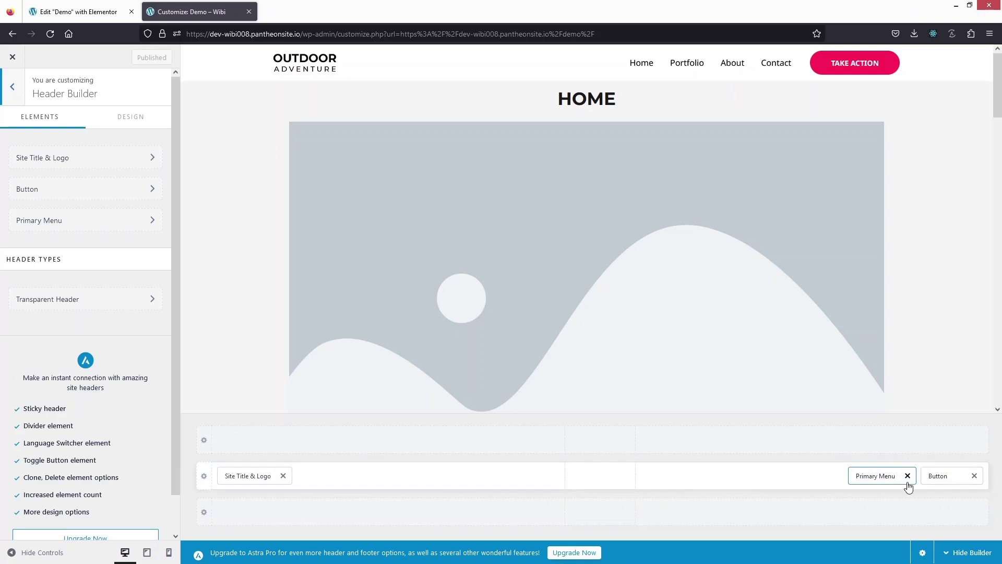
click(974, 475)
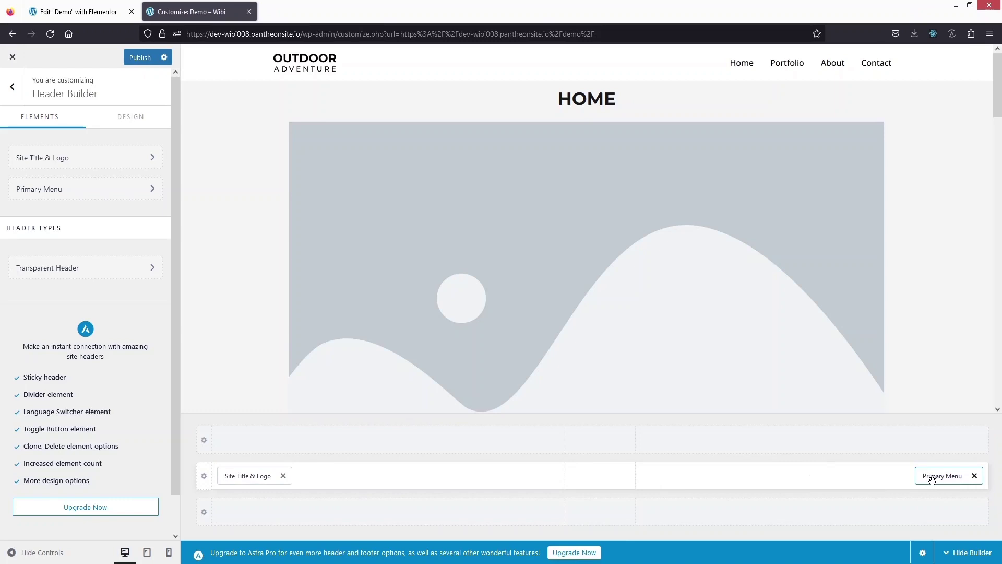
- Try the Primary Menu in the center and left zones of the header's middle row, with Site Title & Logo in the right zone
drag(932, 478, 592, 484)
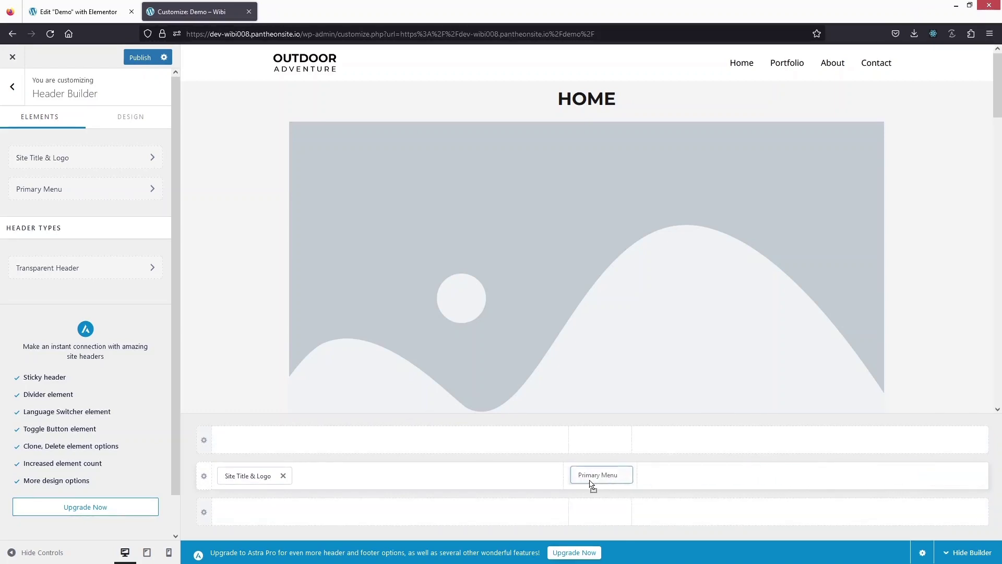
click(589, 475)
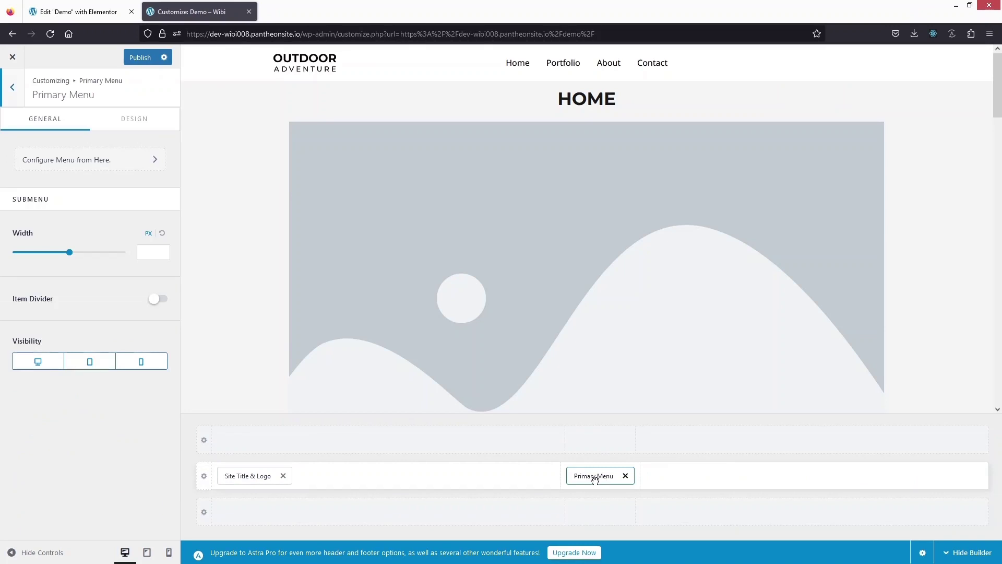
drag(594, 478, 248, 489)
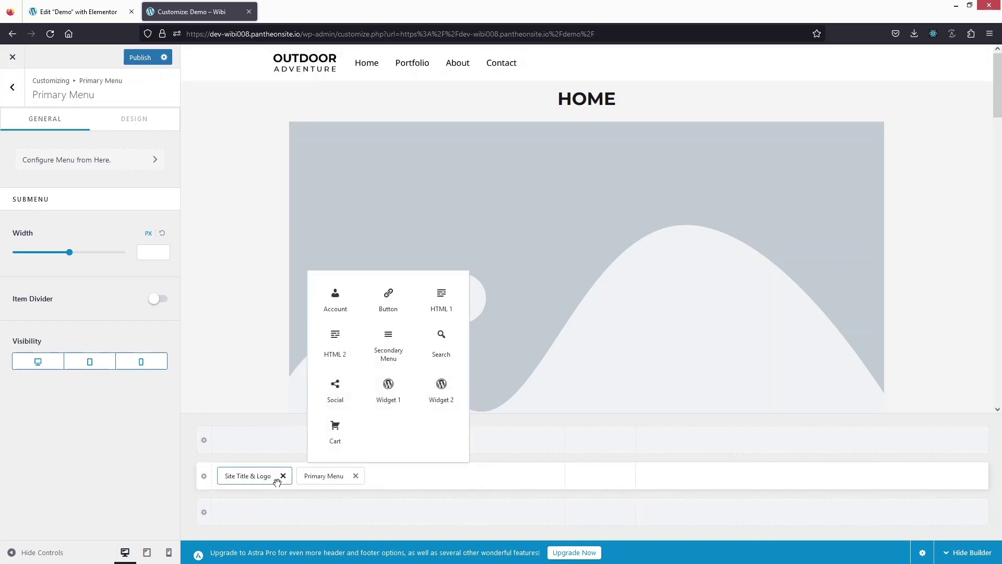
drag(257, 476, 933, 477)
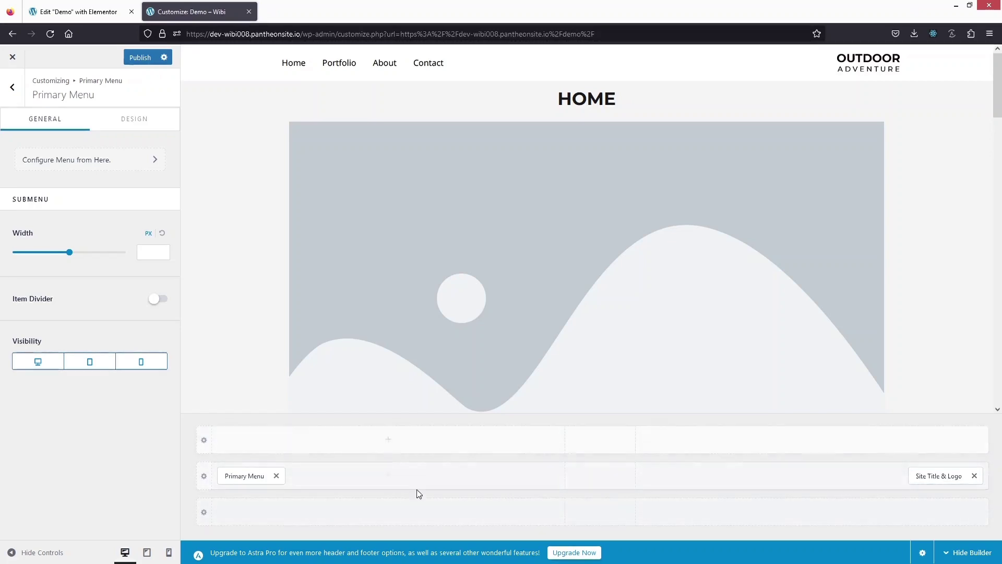
- Center Site Title & Logo in the header's top row and the Primary Menu in the middle row
mouse_move(797, 475)
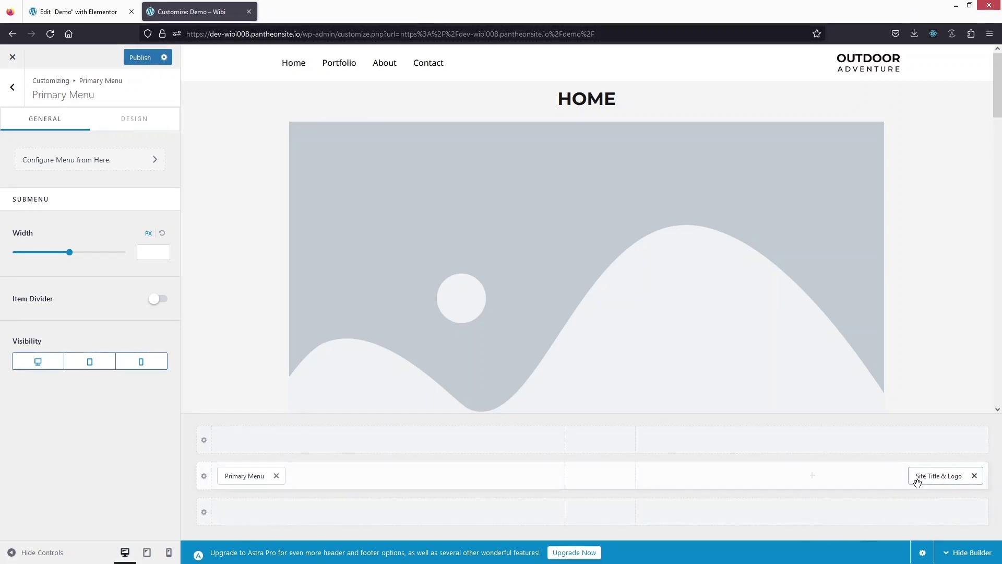
drag(755, 479, 600, 448)
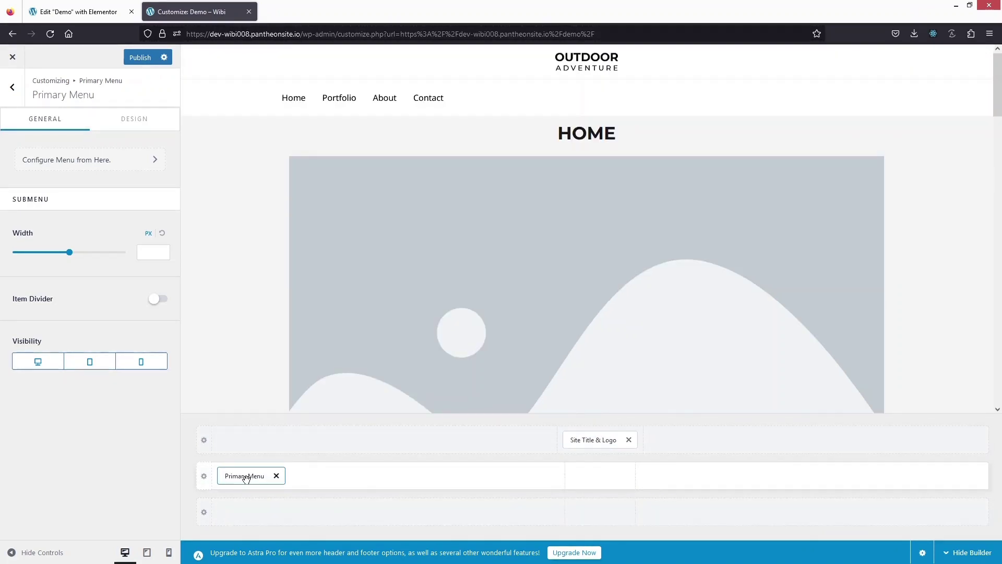
drag(245, 477, 589, 479)
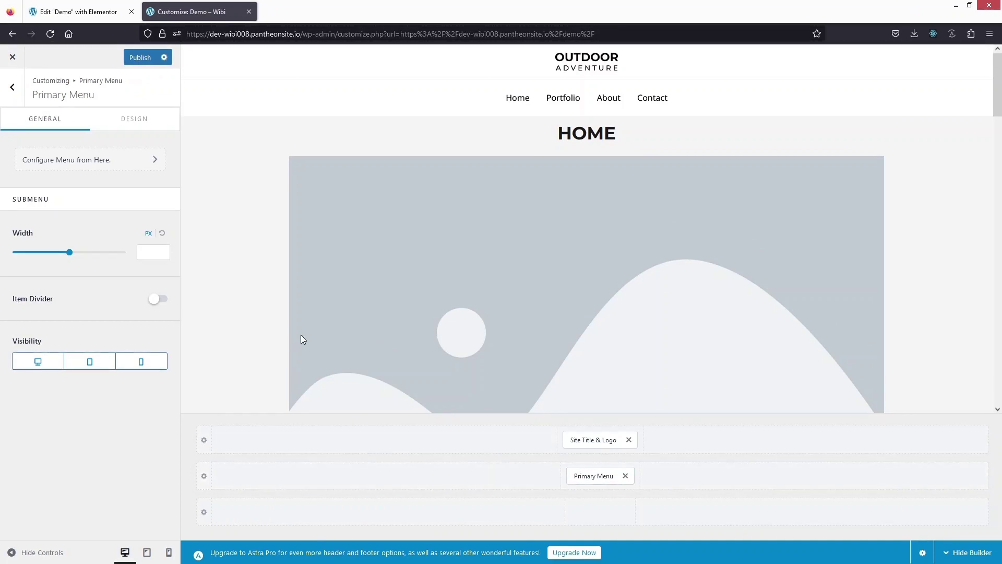
- Try a Secondary Menu in the center of the header's bottom row and remove it again
click(601, 514)
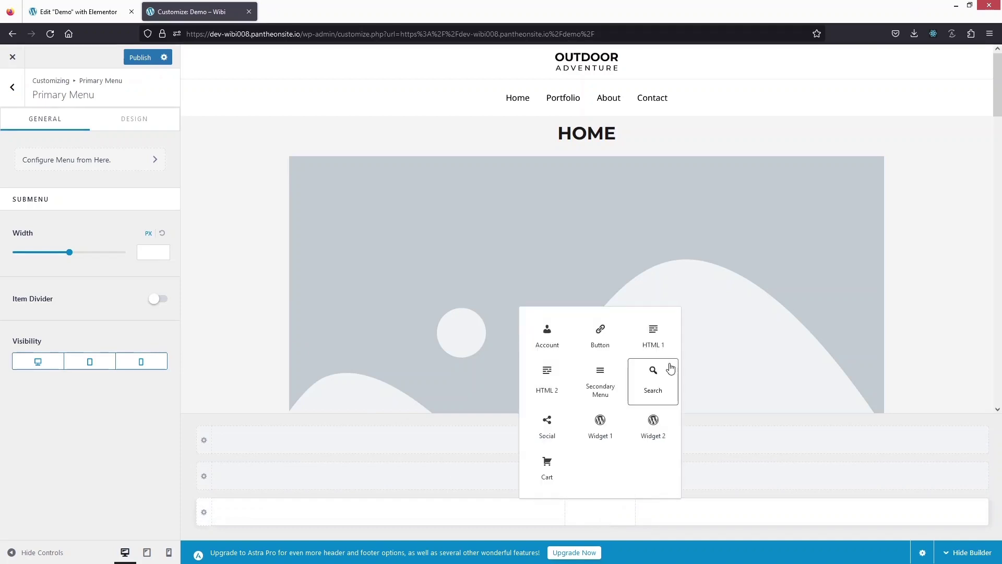
click(611, 392)
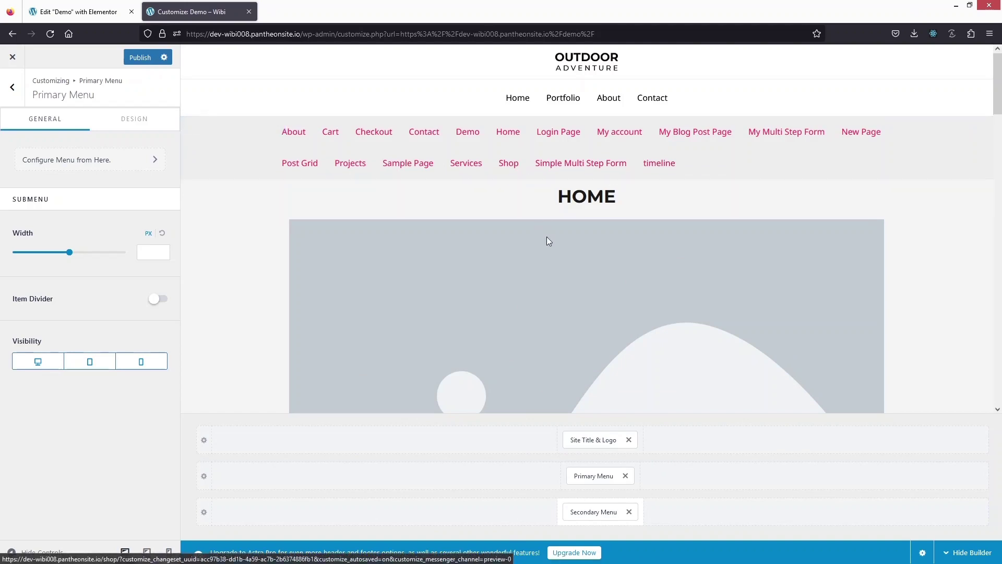
click(629, 511)
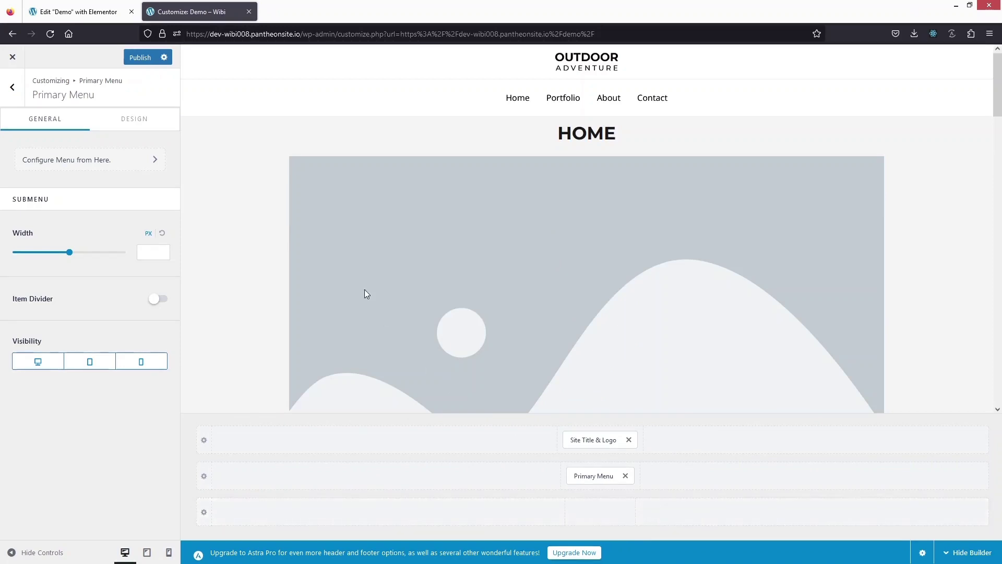
- Publish the header changes and preview the Demo page from its Elementor editor
click(137, 58)
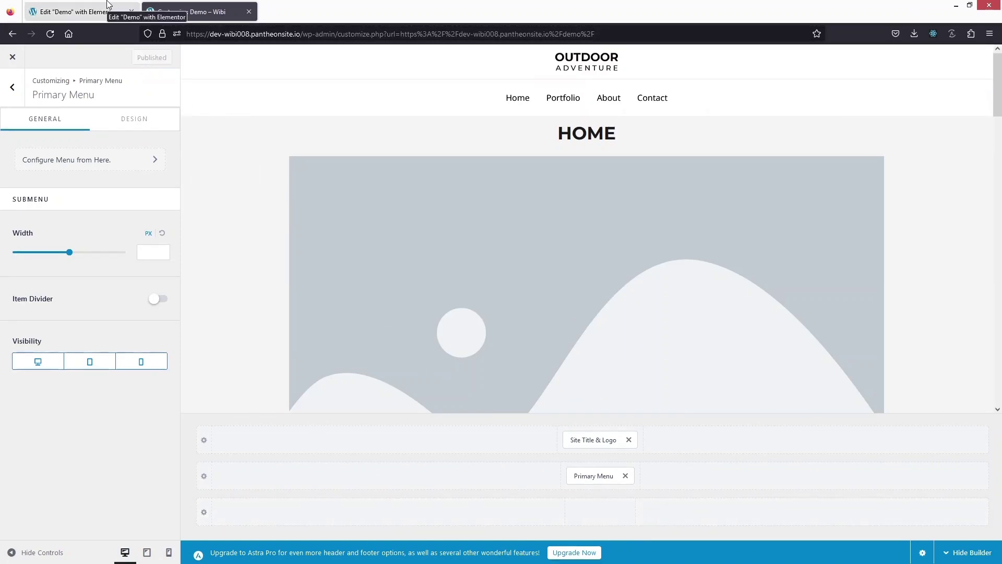
click(72, 13)
click(150, 553)
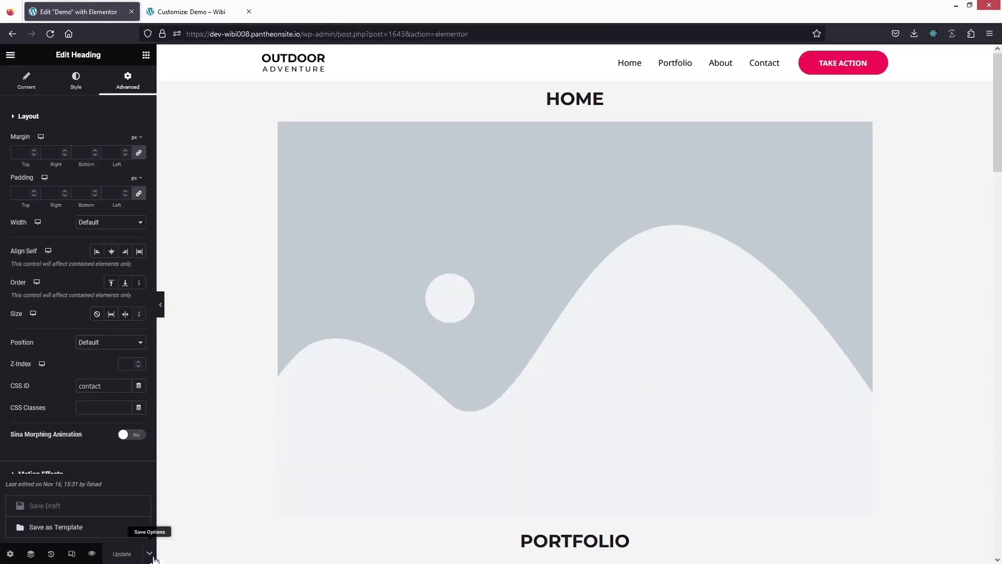
click(153, 556)
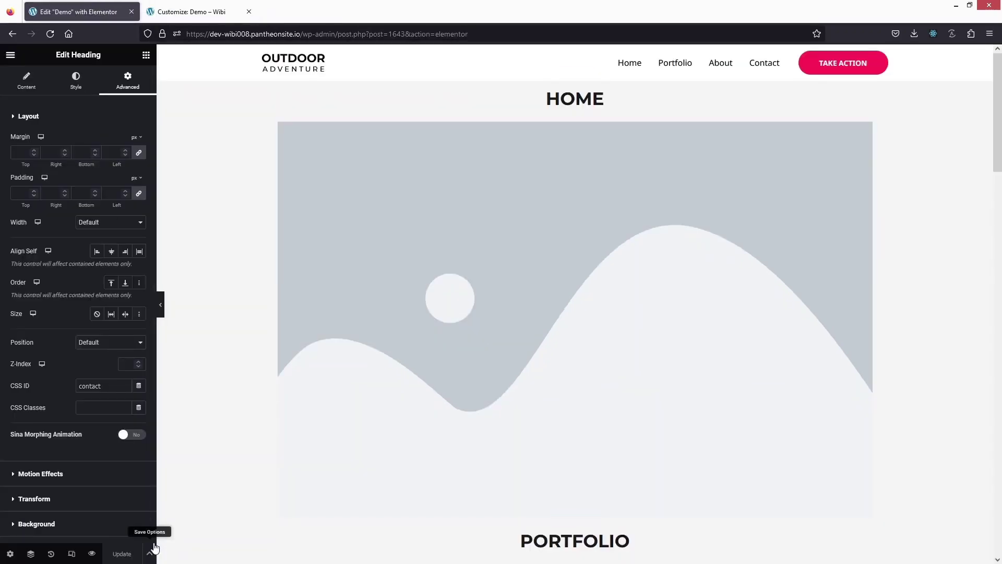
click(93, 553)
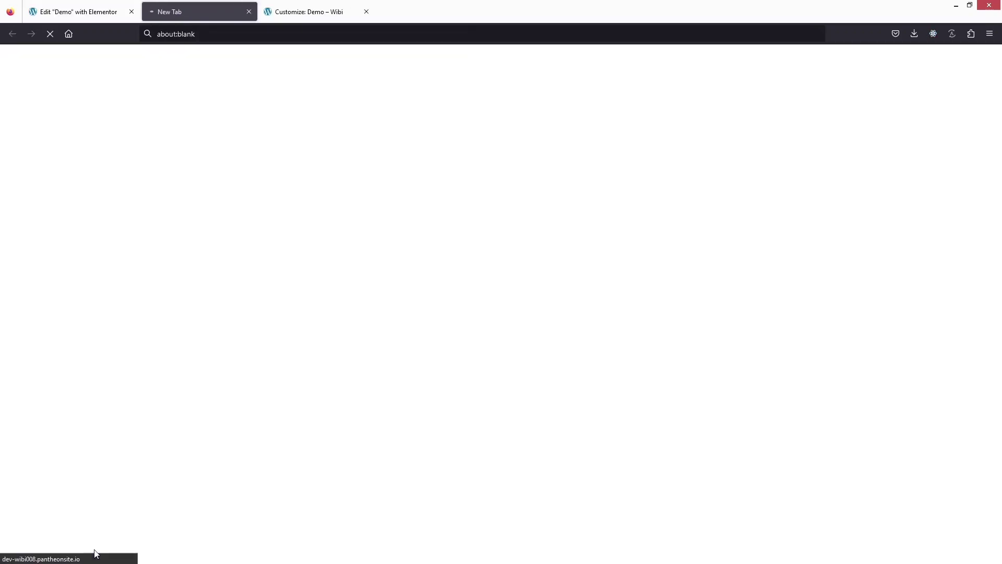
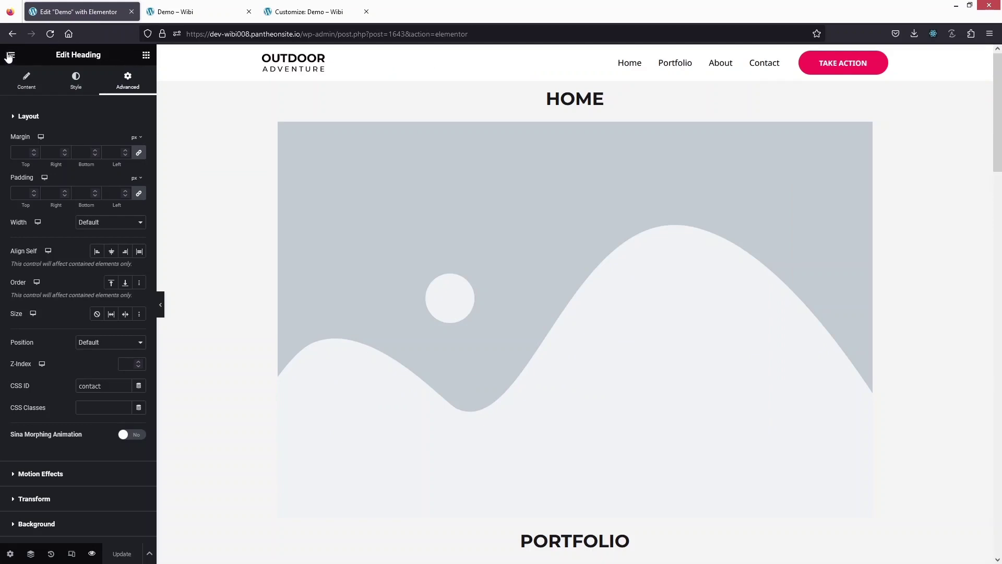
- Exit the Elementor editor to the WordPress dashboard and open the Menus management page
click(11, 56)
click(47, 283)
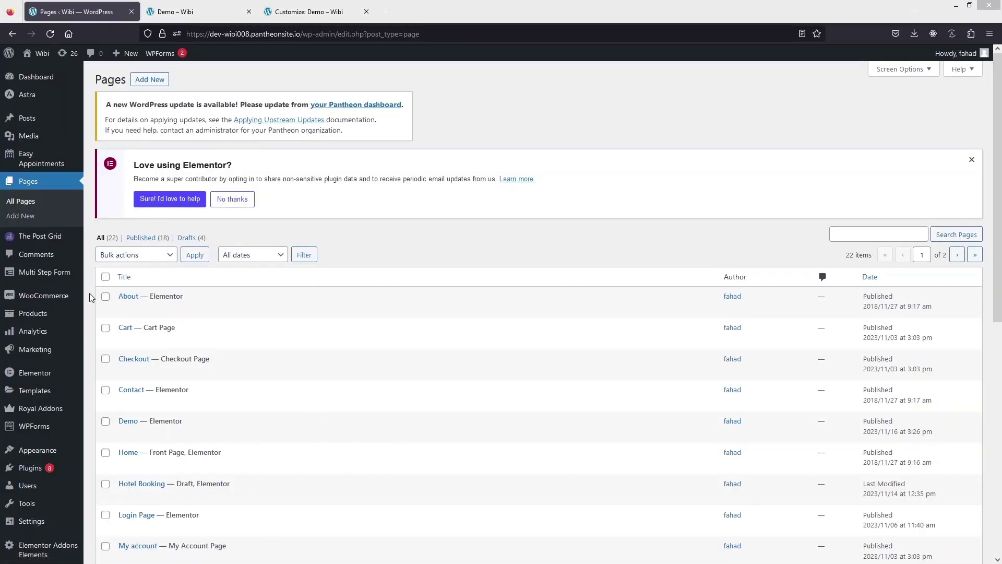
mouse_move(78, 428)
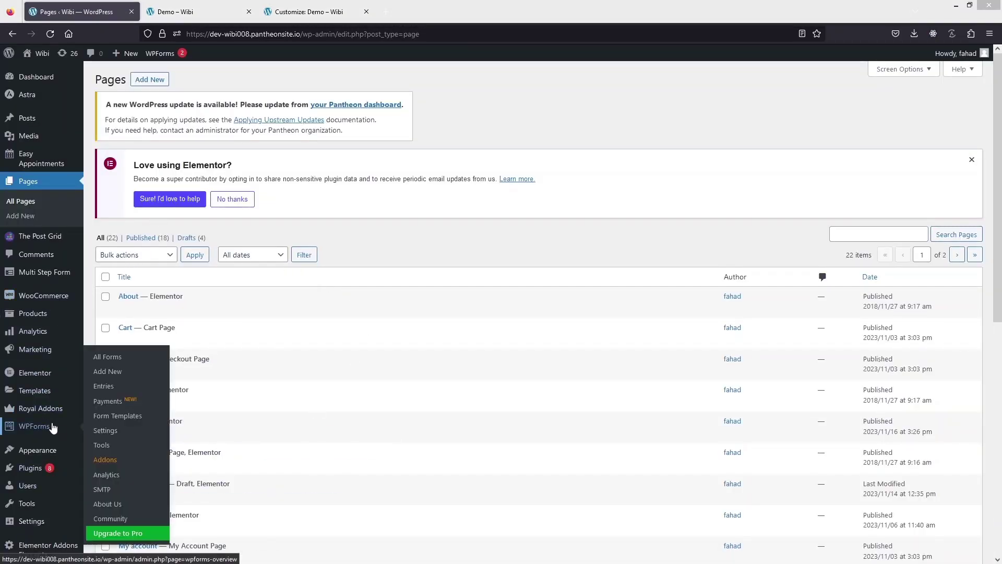
mouse_move(37, 452)
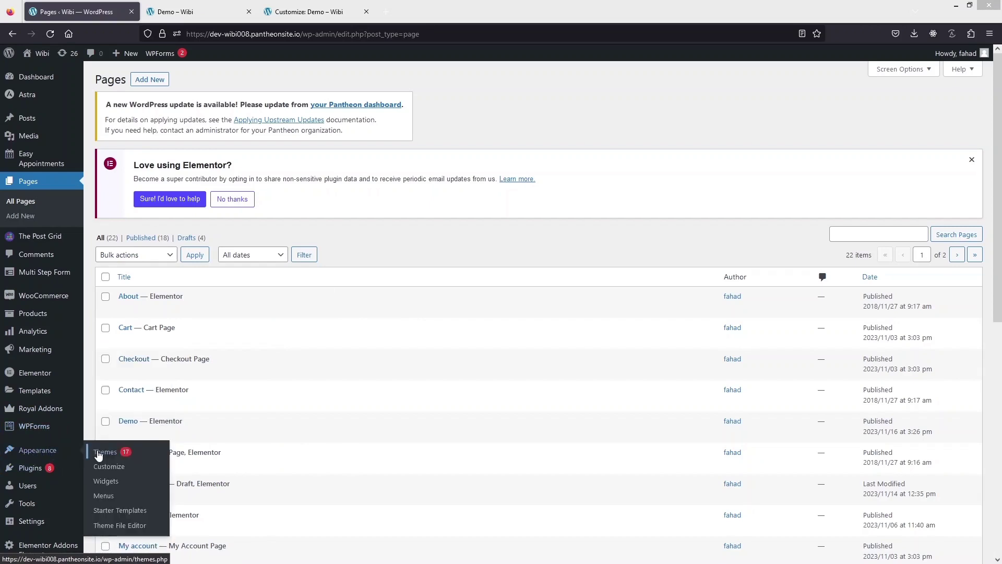
click(125, 500)
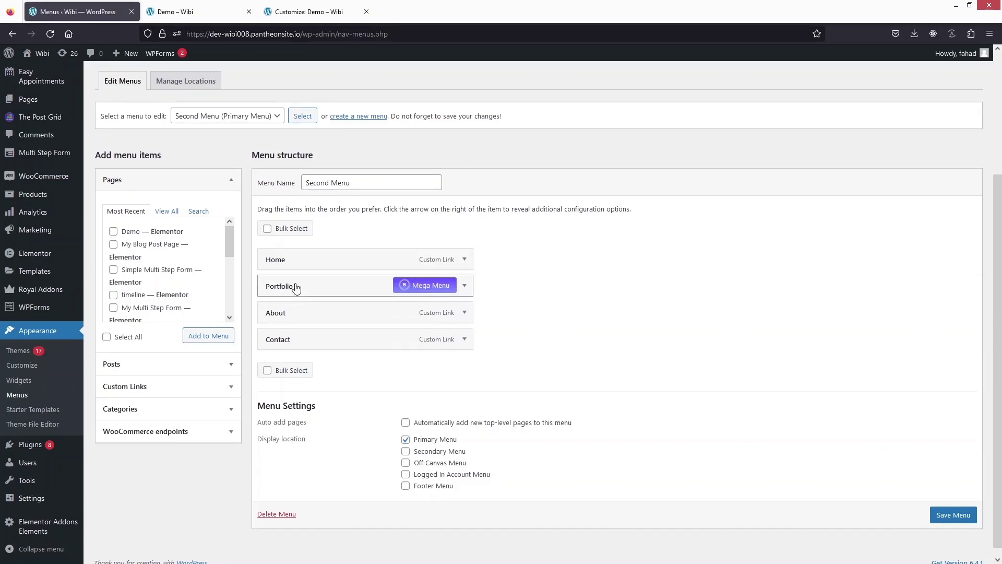
- Move Portfolio below About in Second Menu, nest it as a sub item of About, and save the menu
drag(294, 288, 294, 312)
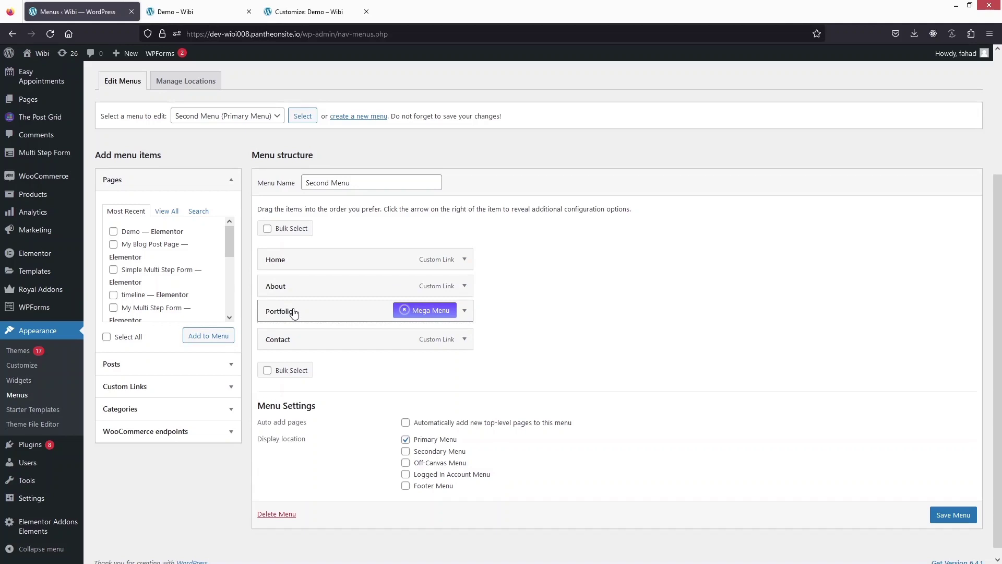
drag(294, 312, 314, 312)
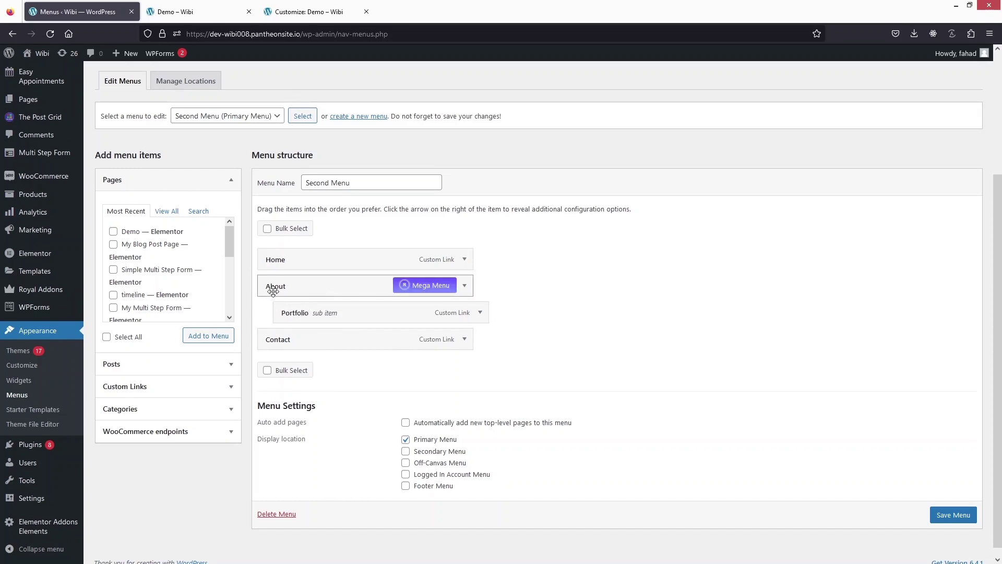
click(955, 515)
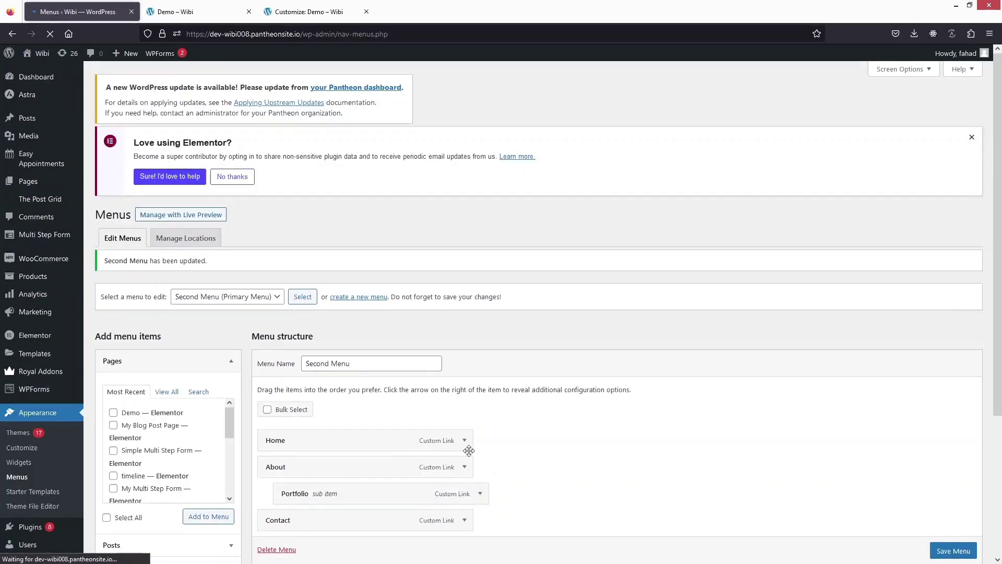
- Reload the Demo page preview and check the Portfolio sub item in the About dropdown
click(214, 19)
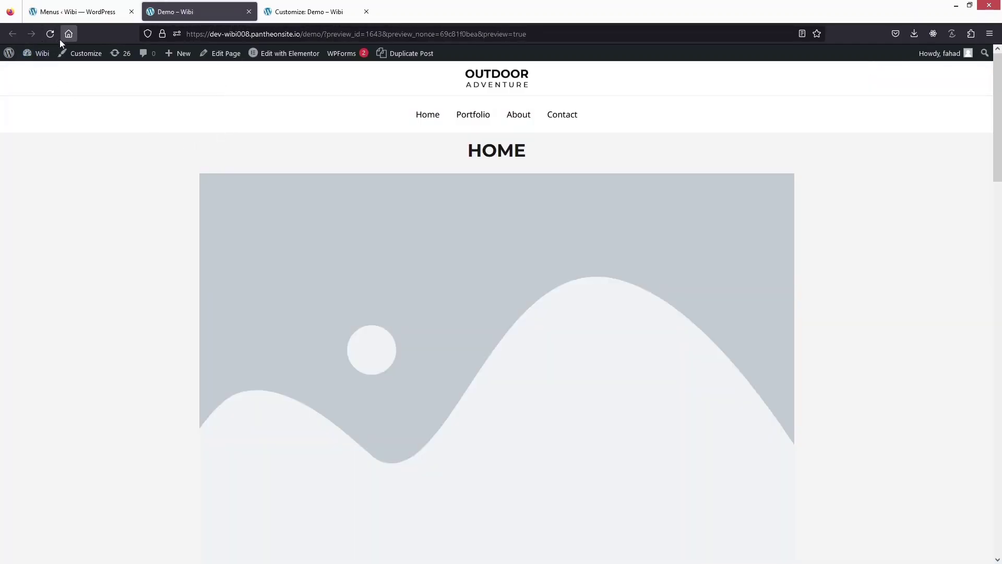
click(51, 35)
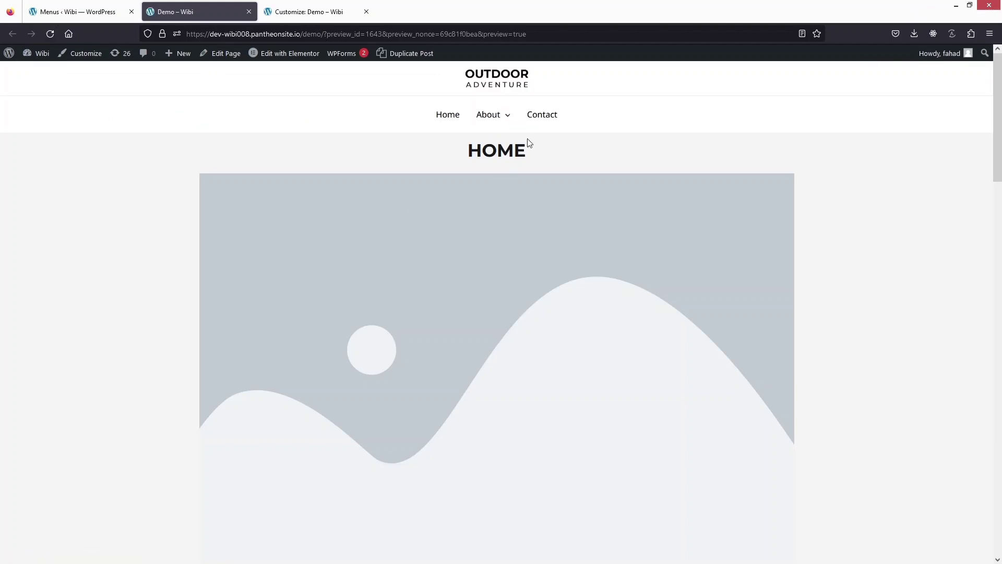
mouse_move(508, 120)
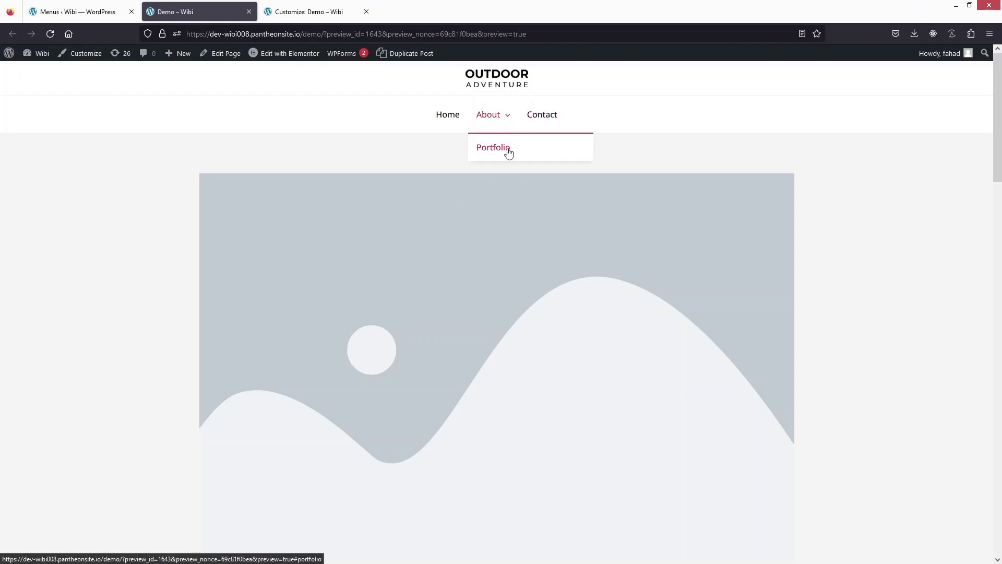